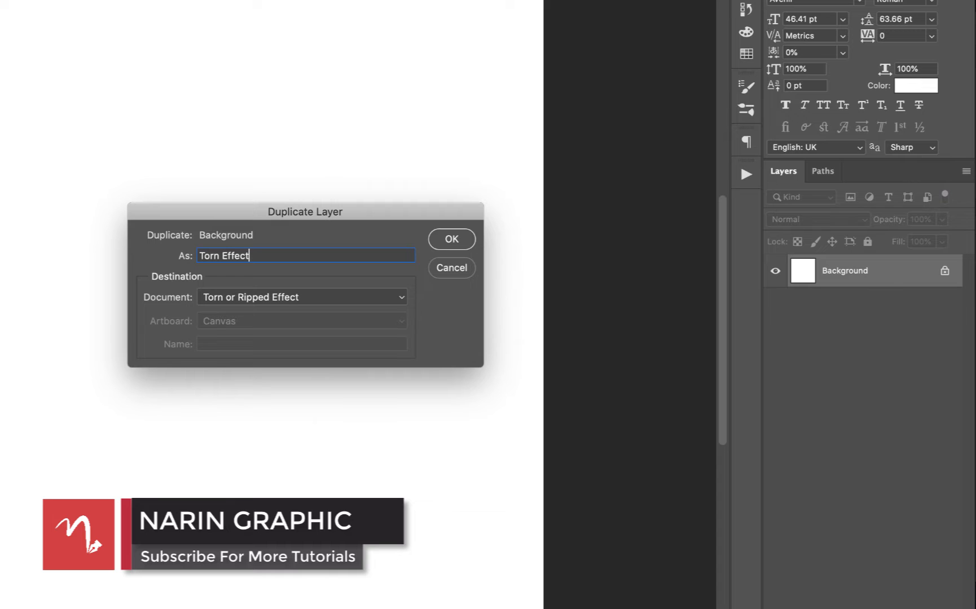
Step: Duplicate the Background layer as a new layer named Torn Effect
left_click(451, 241)
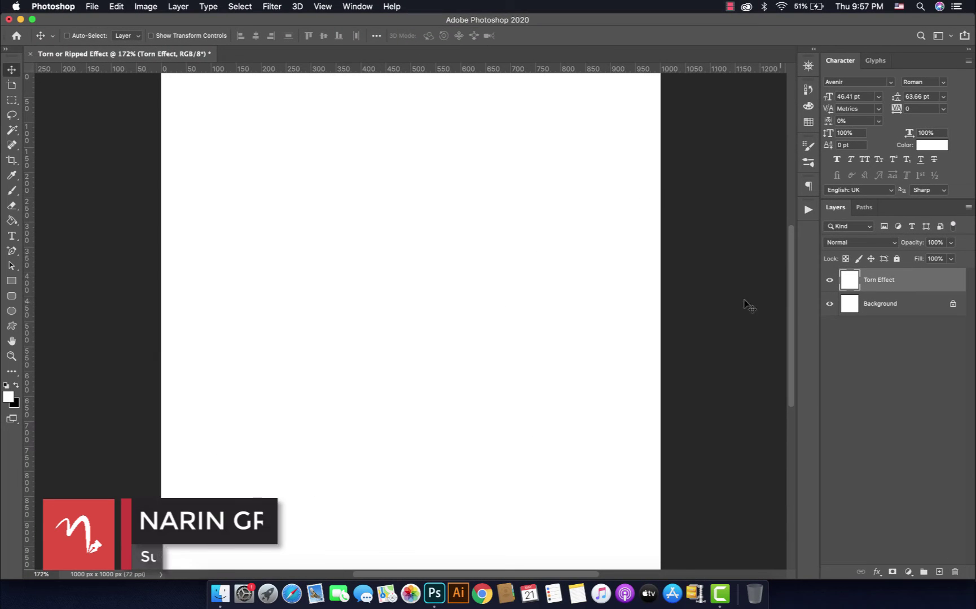
key("super+0")
left_click(896, 308)
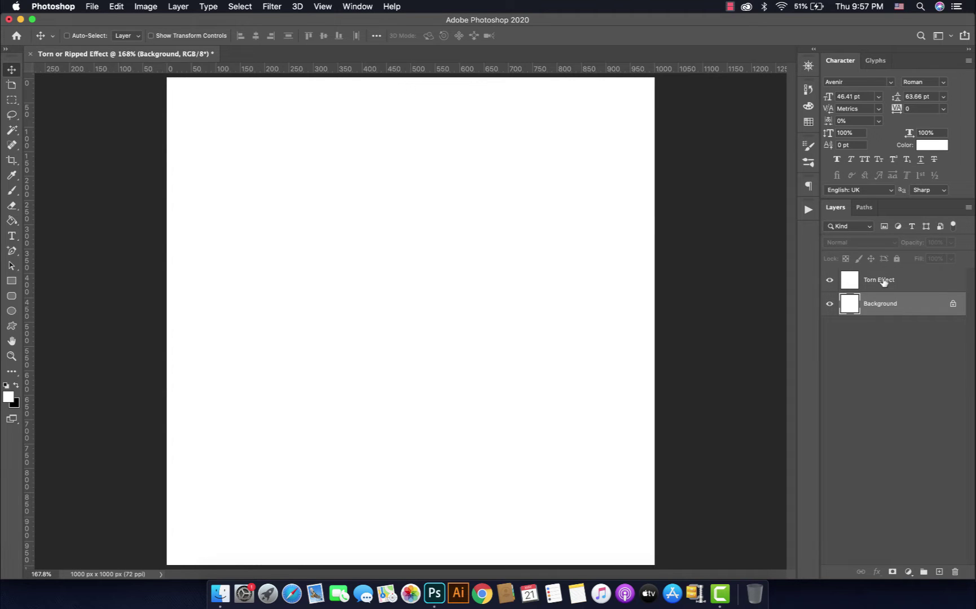
left_click(883, 282)
Step: Add a Solid Color fill layer in dark grey #252525 directly above the Background layer
left_click(884, 308)
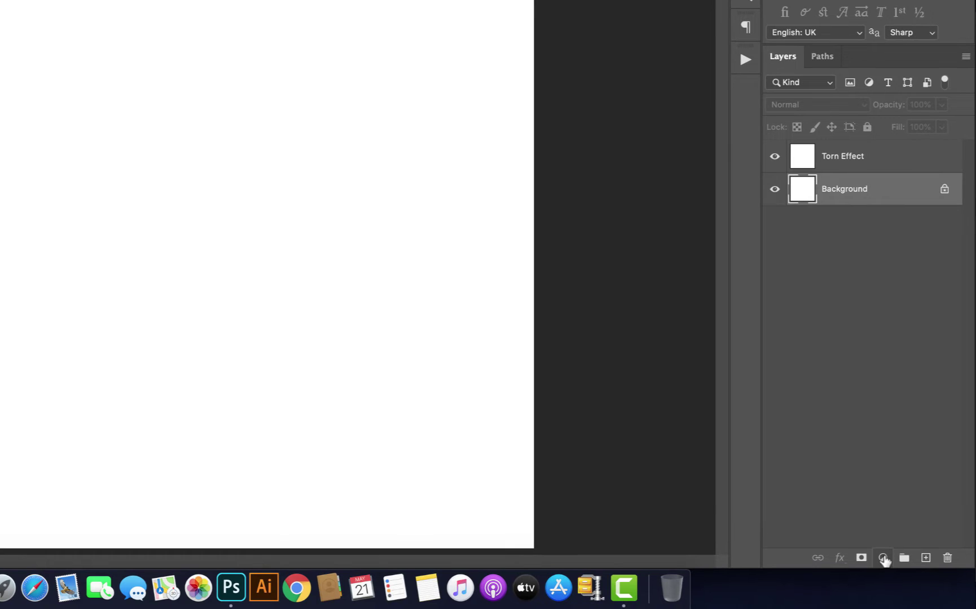
left_click(883, 559)
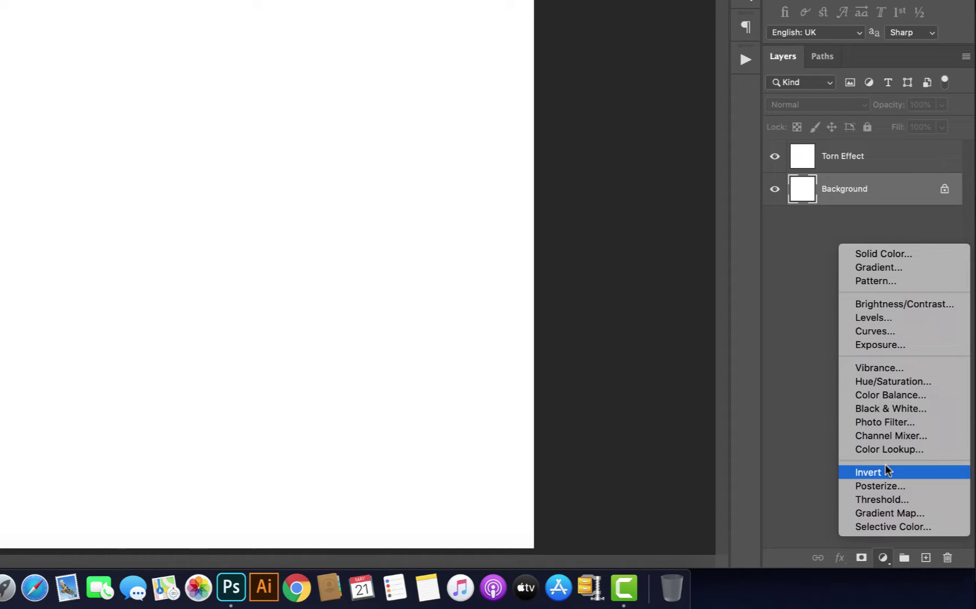
left_click(880, 255)
mouse_move(392, 135)
left_mouse_down()
mouse_move(294, 196)
mouse_move(418, 130)
mouse_move(367, 176)
mouse_move(310, 206)
left_mouse_up()
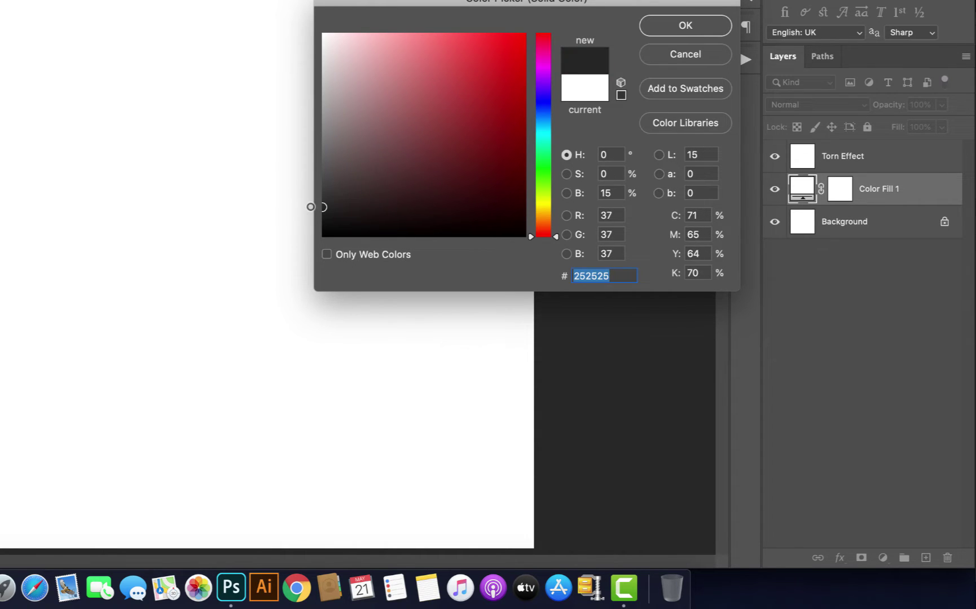
left_click(712, 27)
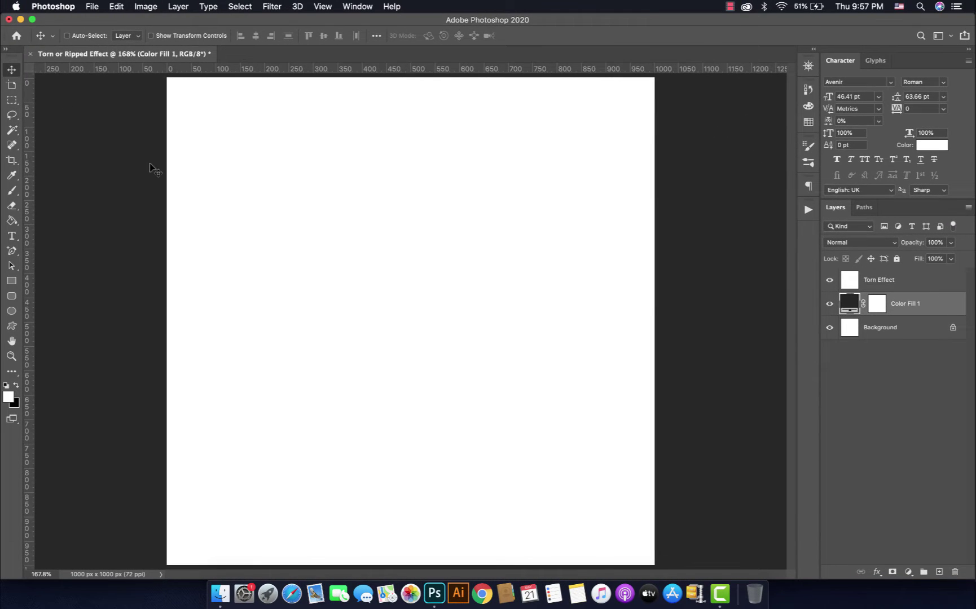
key("super+0")
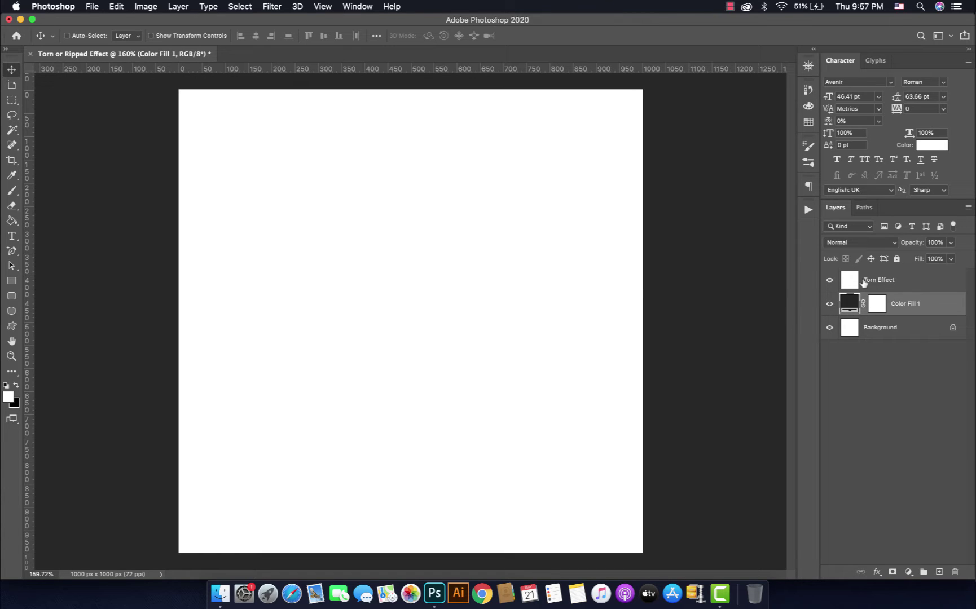
Step: Apply Add Noise to the Torn Effect layer with an amount of 7%, Gaussian distribution and Monochromatic on
left_click(891, 285)
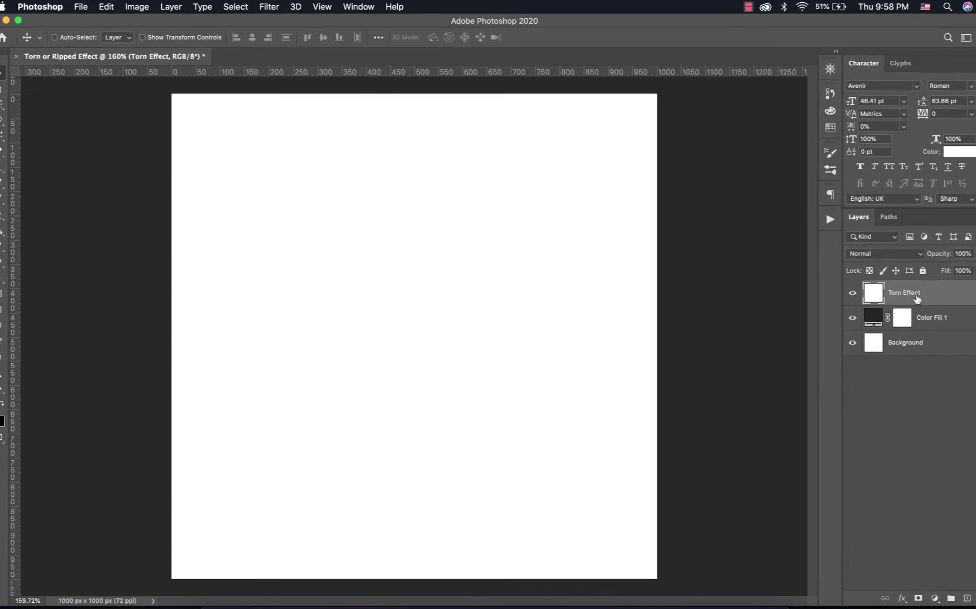
left_click(246, 13)
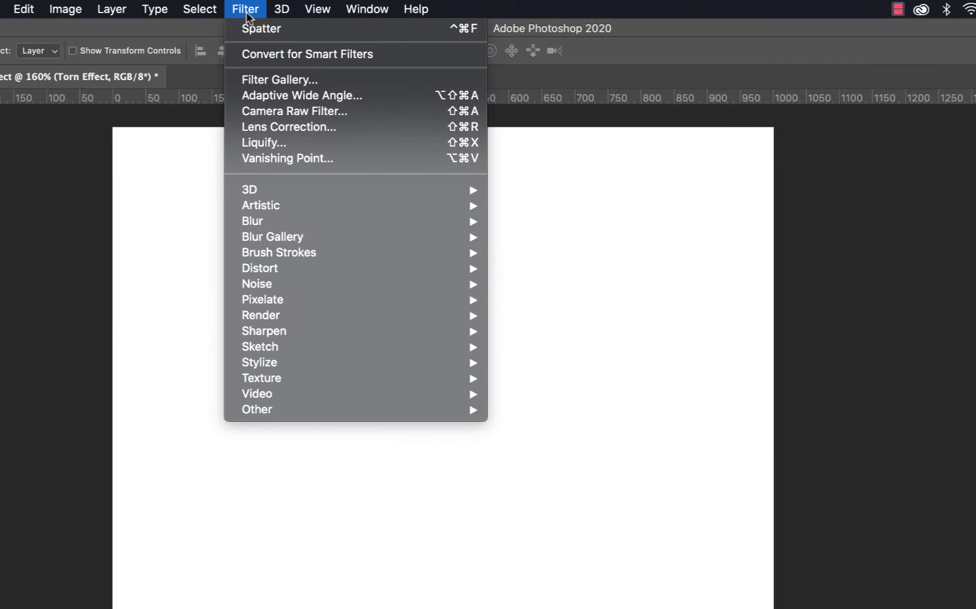
mouse_move(305, 284)
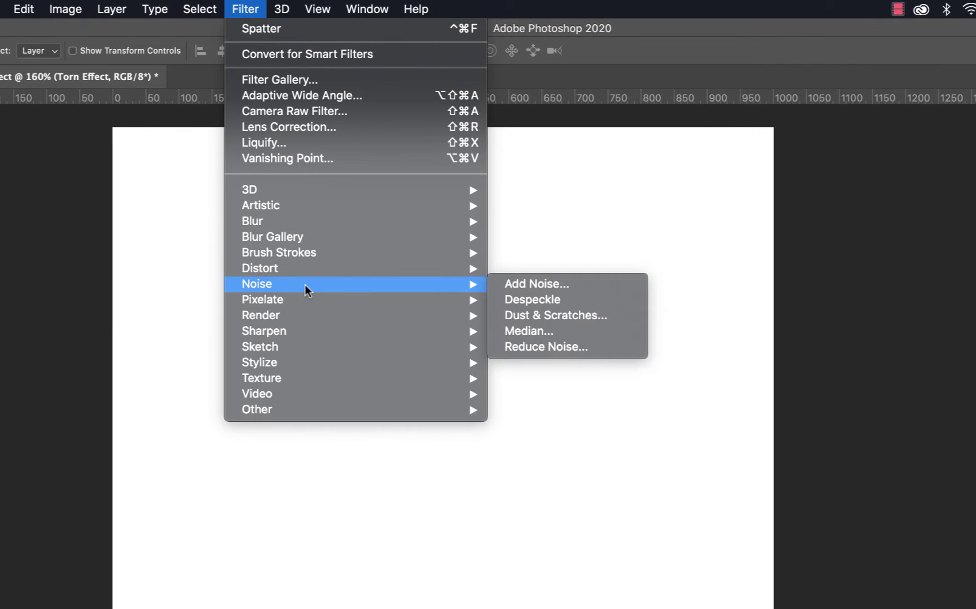
left_click(530, 284)
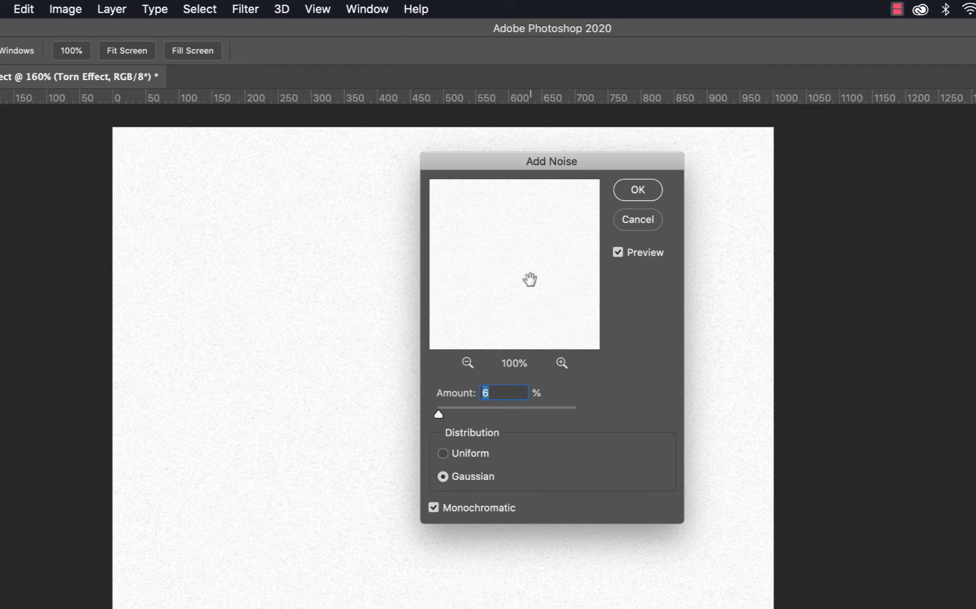
left_click_drag(439, 414, 439, 414)
type("7")
left_click(638, 189)
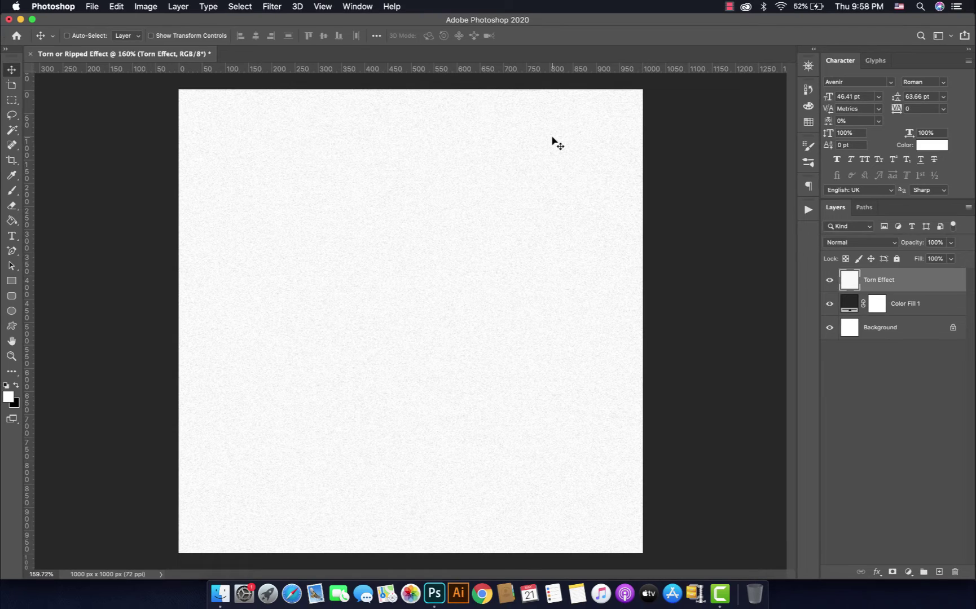
key("super+0")
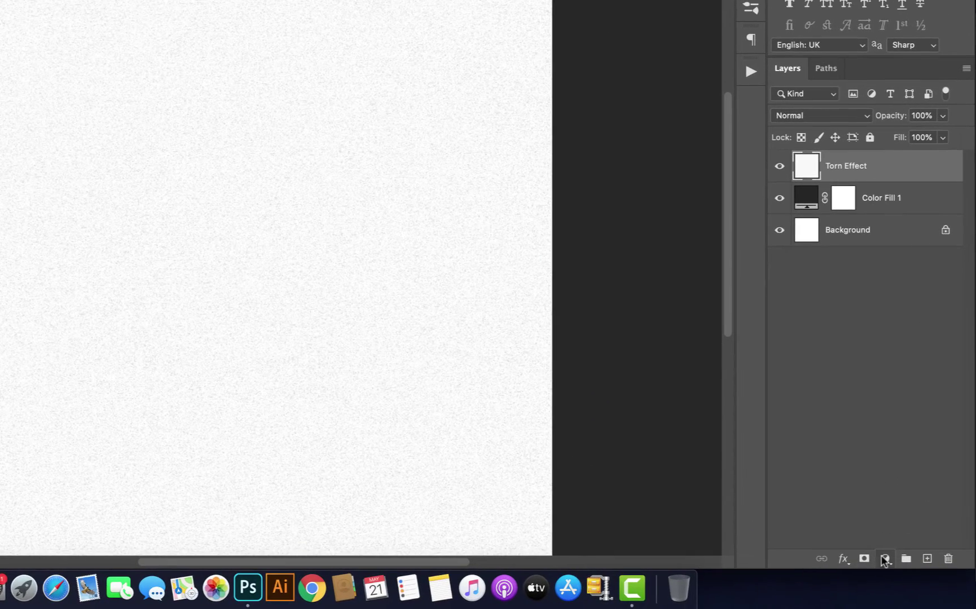
Step: Add a Color Balance adjustment above Torn Effect with midtones at Cyan-Red +33, Magenta-Green -27 and Yellow-Blue -54
left_click(904, 570)
left_click(879, 400)
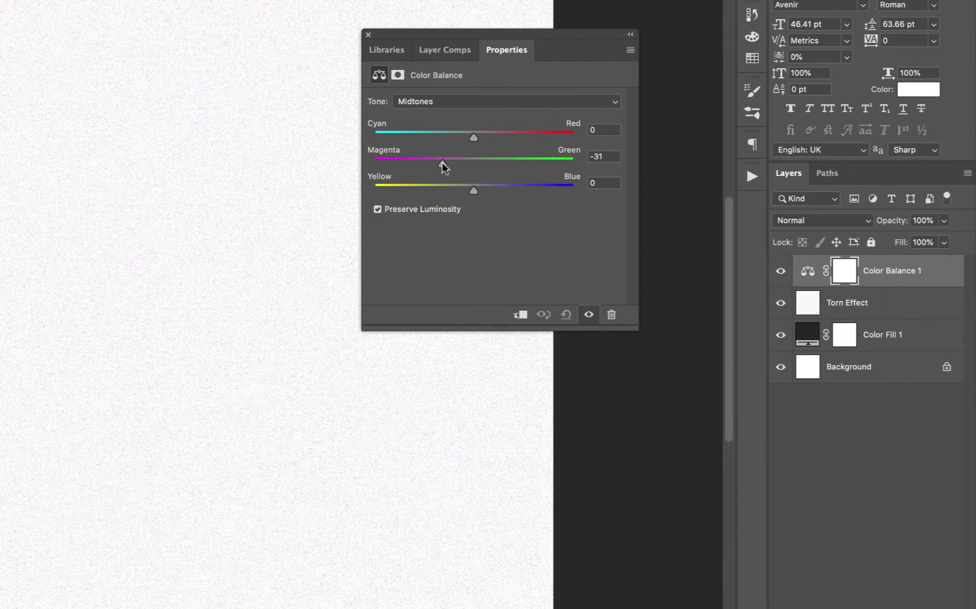
left_click_drag(442, 162, 446, 162)
left_click_drag(514, 134, 506, 135)
mouse_move(433, 192)
left_mouse_down()
mouse_move(379, 194)
mouse_move(419, 191)
left_mouse_up()
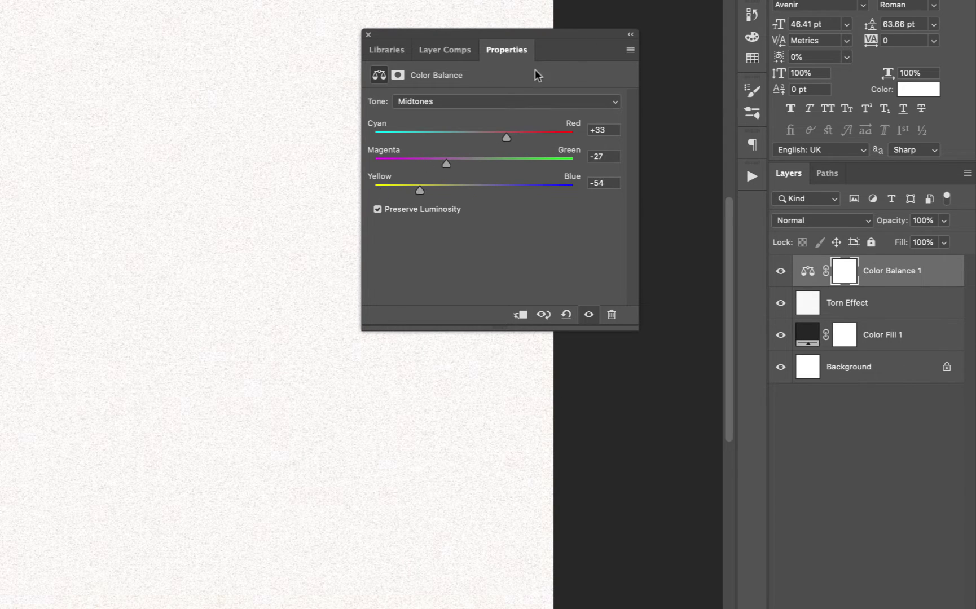
left_click(368, 34)
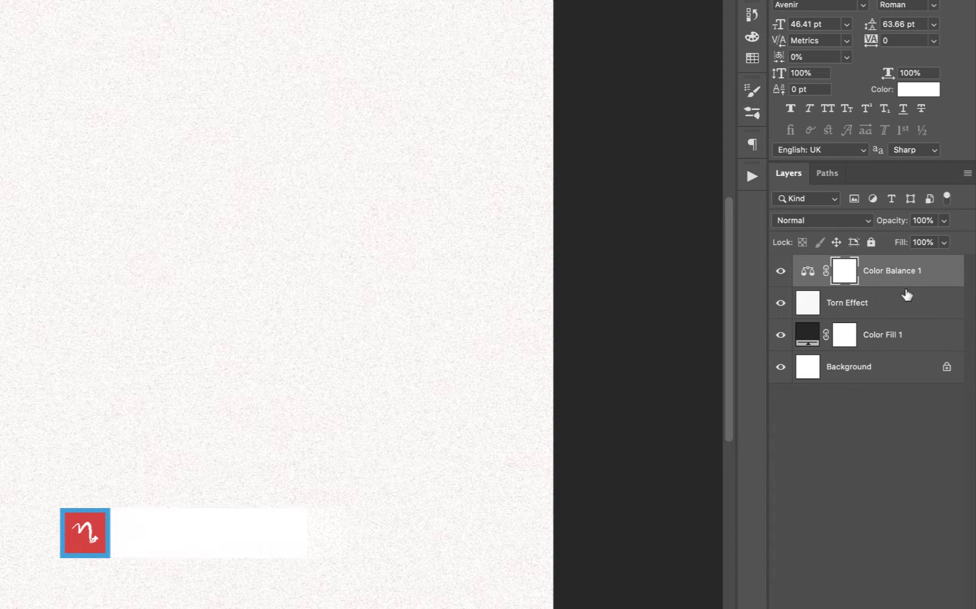
Step: Merge the Color Balance adjustment layer with the Torn Effect layer
left_click(892, 303, "shift")
right_click(890, 298)
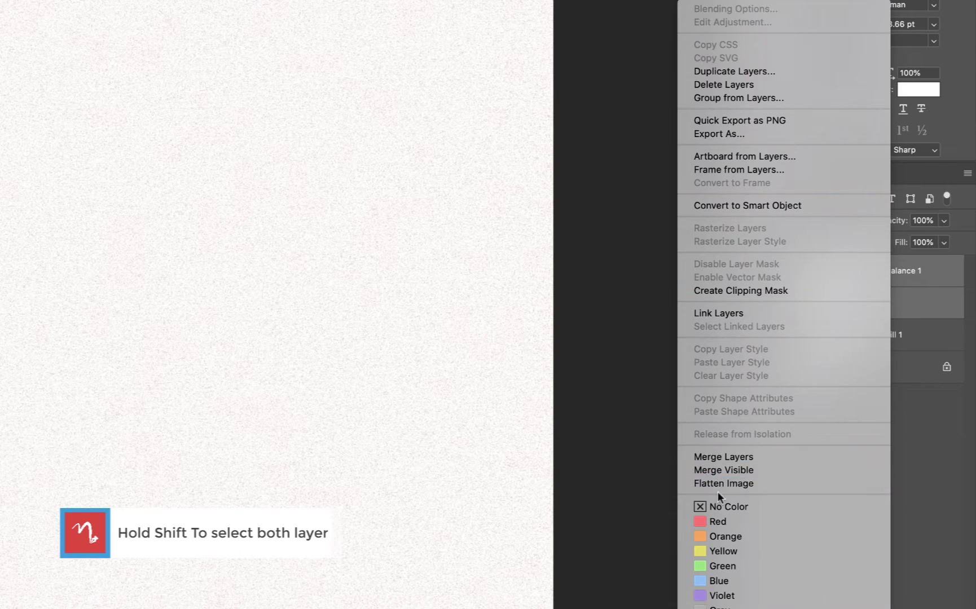
left_click(714, 455)
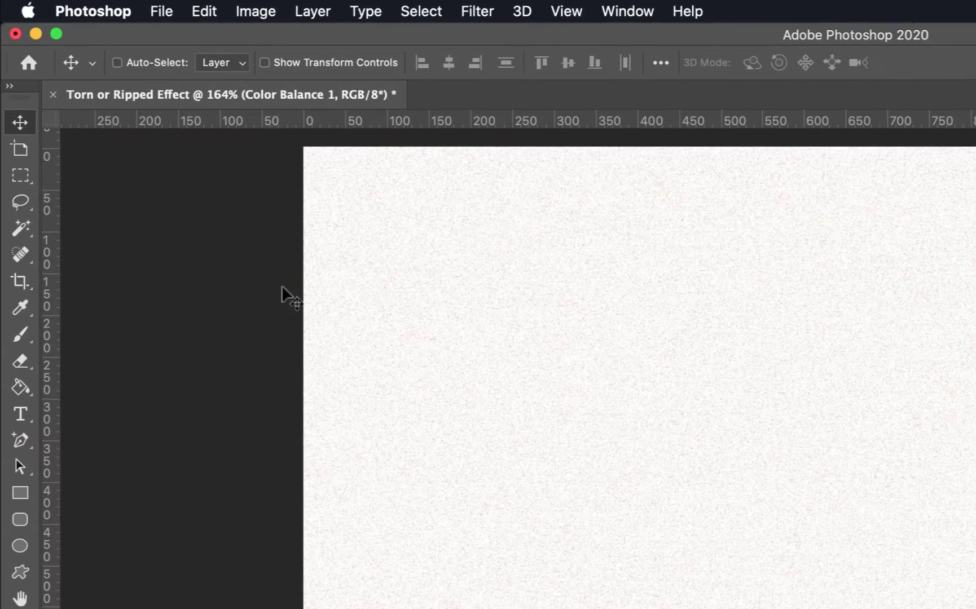
Step: Lasso the upper part of the canvas along an uneven, rising lower edge and turn the selection into a mask on the paper layer
left_click(21, 202)
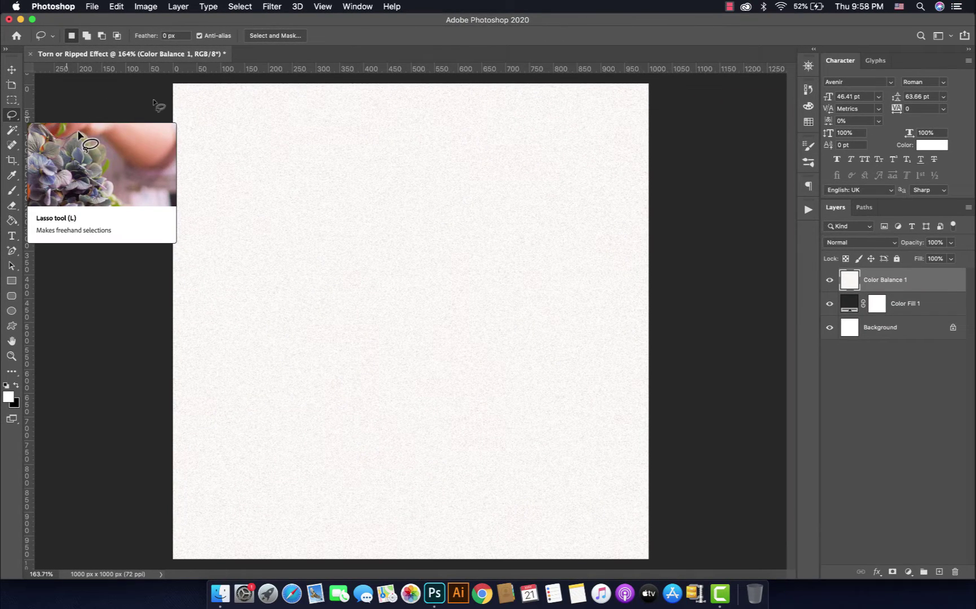
scroll(199, 340, "down", 1)
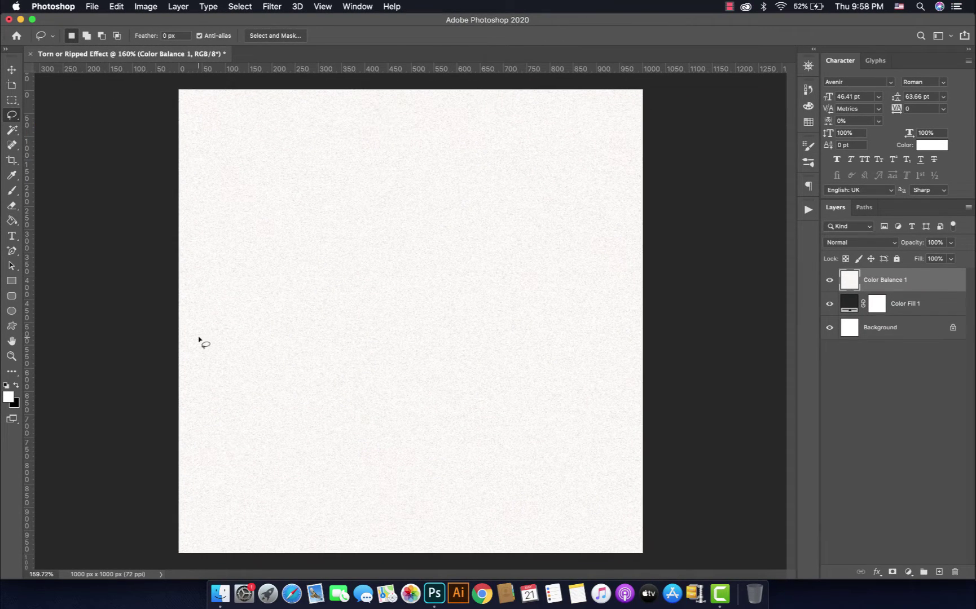
scroll(199, 308, "down", 1)
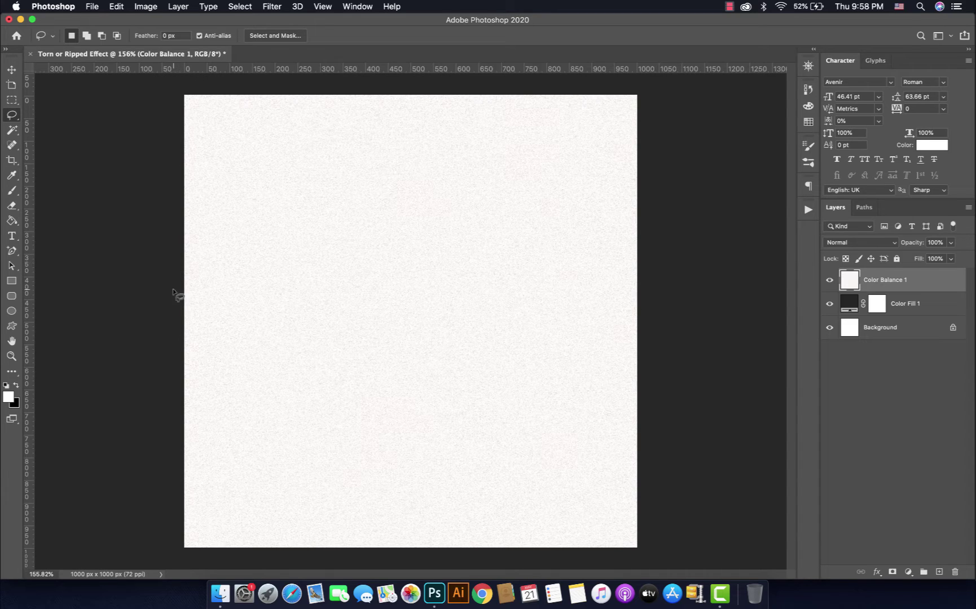
mouse_move(174, 292)
left_mouse_down()
mouse_move(509, 216)
mouse_move(654, 199)
mouse_move(643, 97)
mouse_move(606, 88)
mouse_move(267, 86)
mouse_move(187, 96)
mouse_move(177, 130)
mouse_move(175, 290)
left_mouse_up()
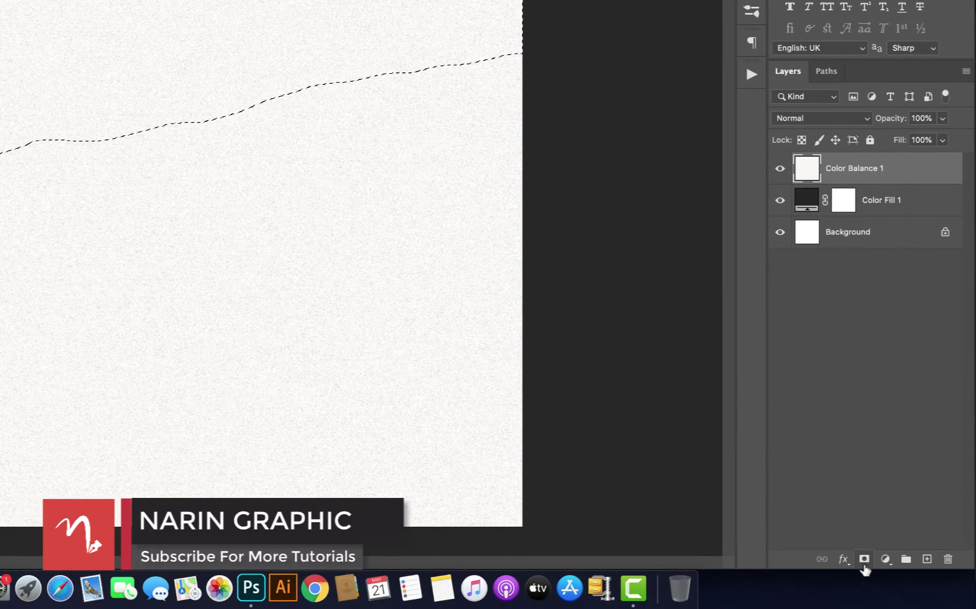
left_click(865, 559)
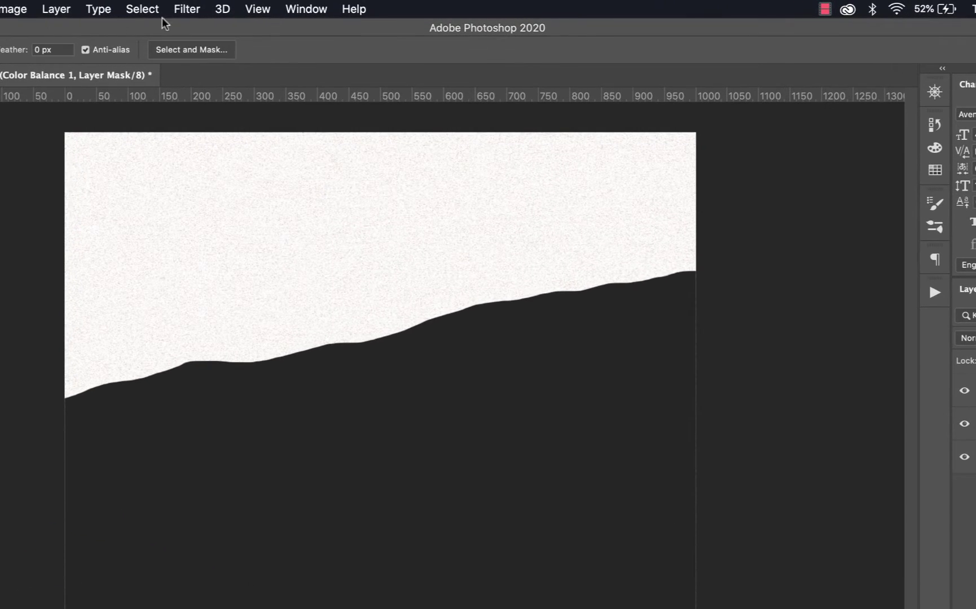
Step: Apply the Spatter filter to the paper layer's mask with smoothness 7 and a slightly reduced spray radius to roughen the edge
left_click(187, 9)
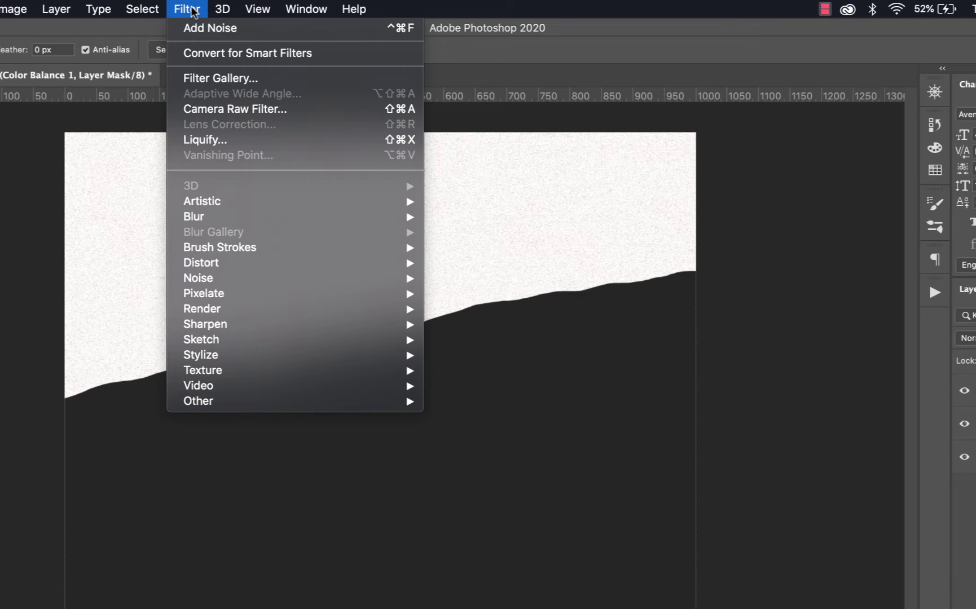
mouse_move(226, 248)
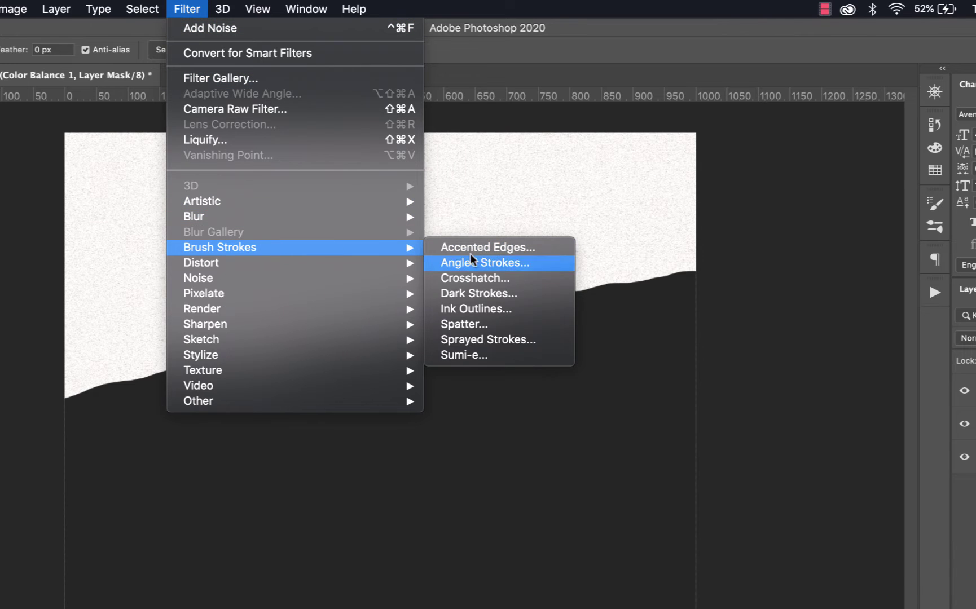
left_click(481, 325)
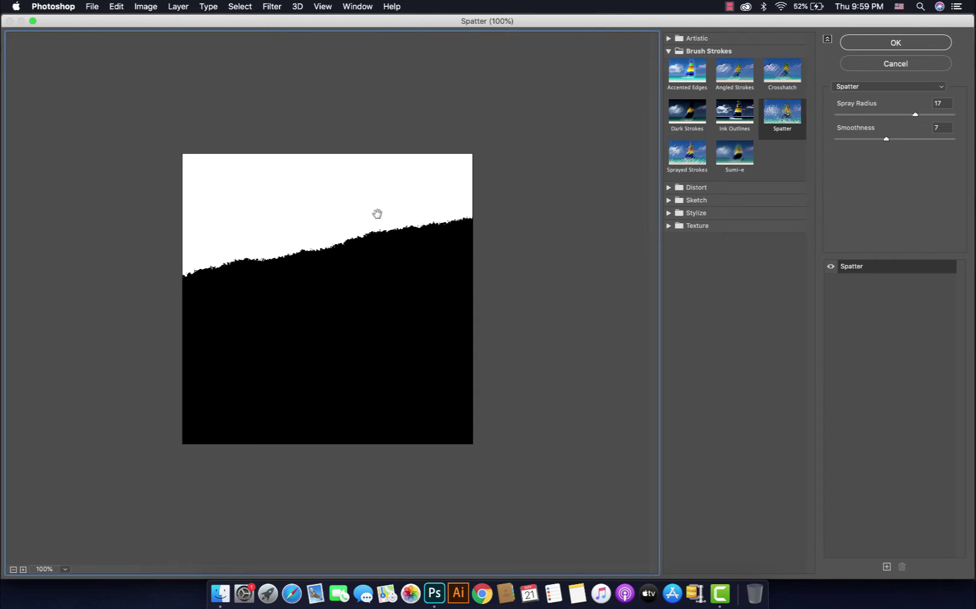
scroll(377, 214, "up", 5)
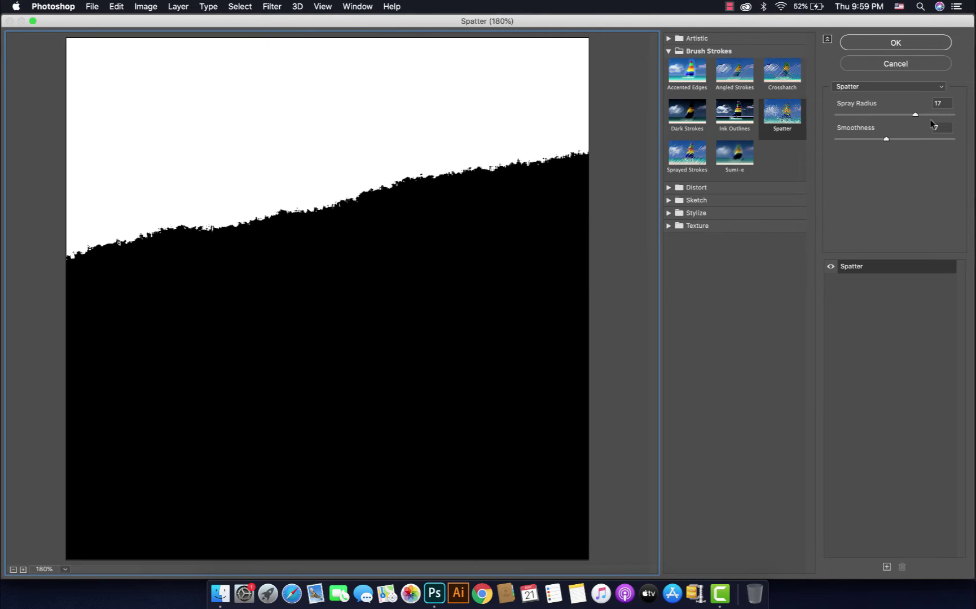
mouse_move(915, 117)
left_mouse_down()
mouse_move(819, 122)
mouse_move(924, 117)
mouse_move(882, 141)
mouse_move(847, 142)
mouse_move(893, 139)
left_mouse_up()
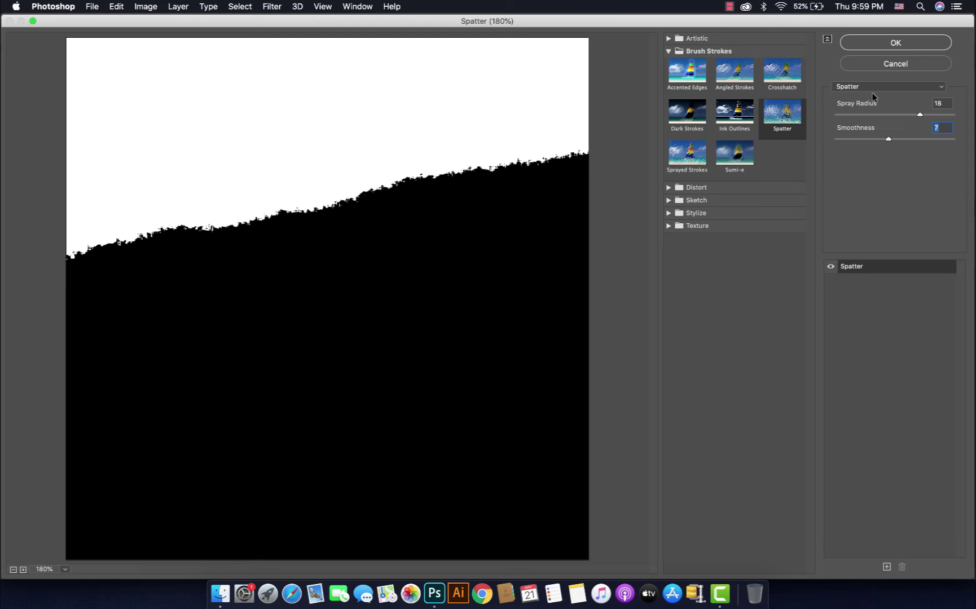
left_click_drag(921, 115, 905, 116)
left_click(913, 45)
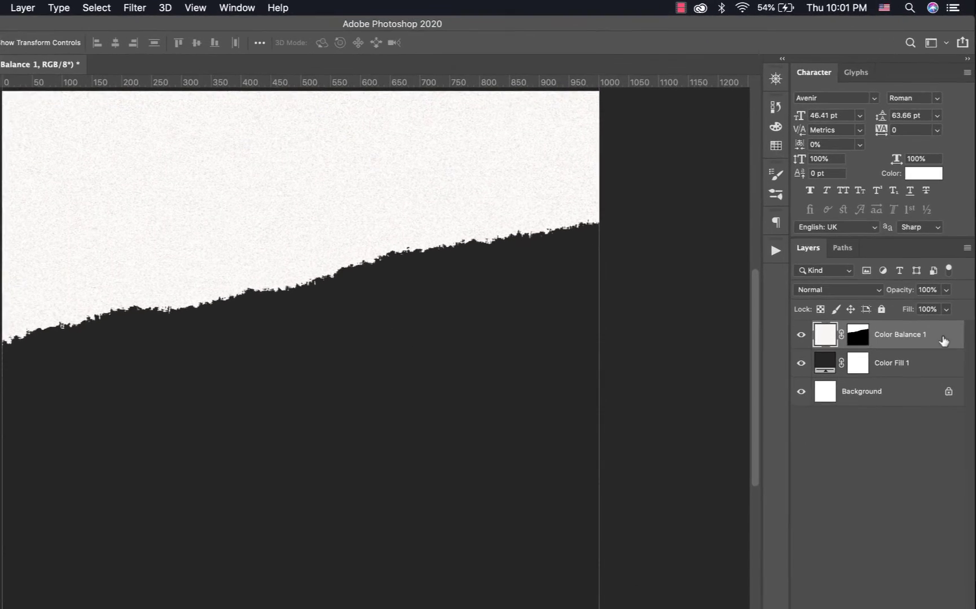
Step: Add a Drop Shadow to the torn paper layer with opacity 69%, angle 77°, distance 11 px, spread 4% and size 8 px
double_click(944, 341)
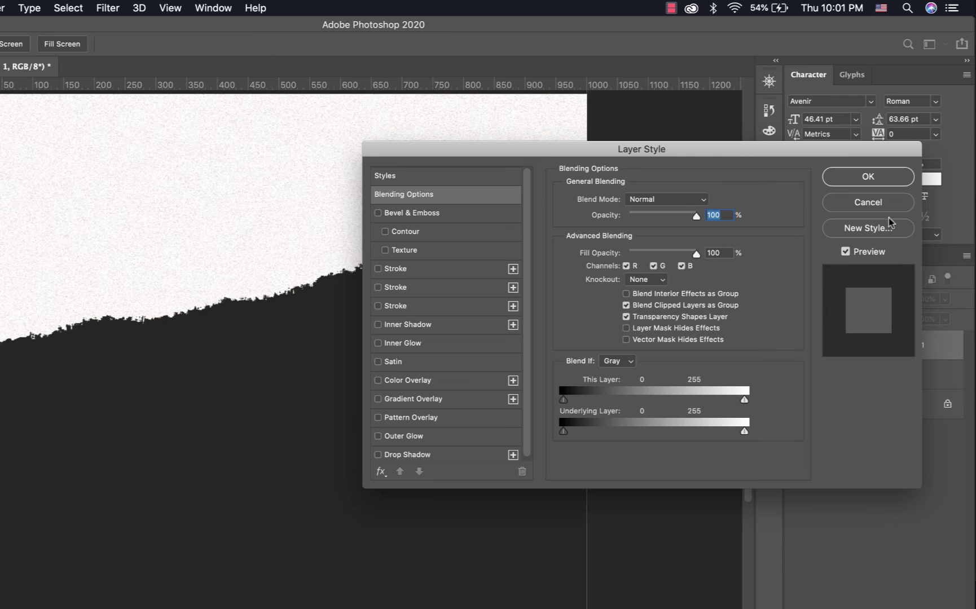
key("Escape")
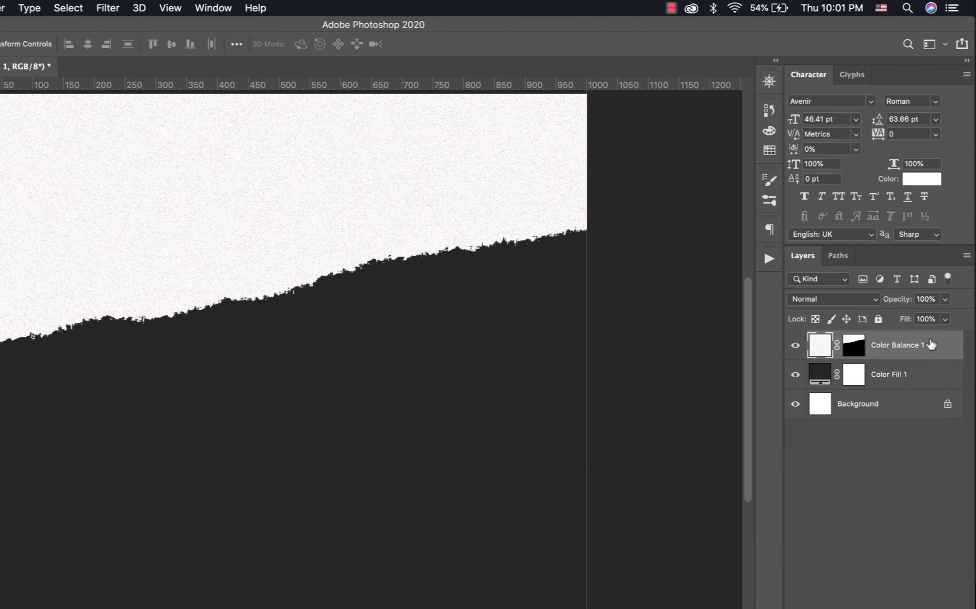
right_click(915, 346)
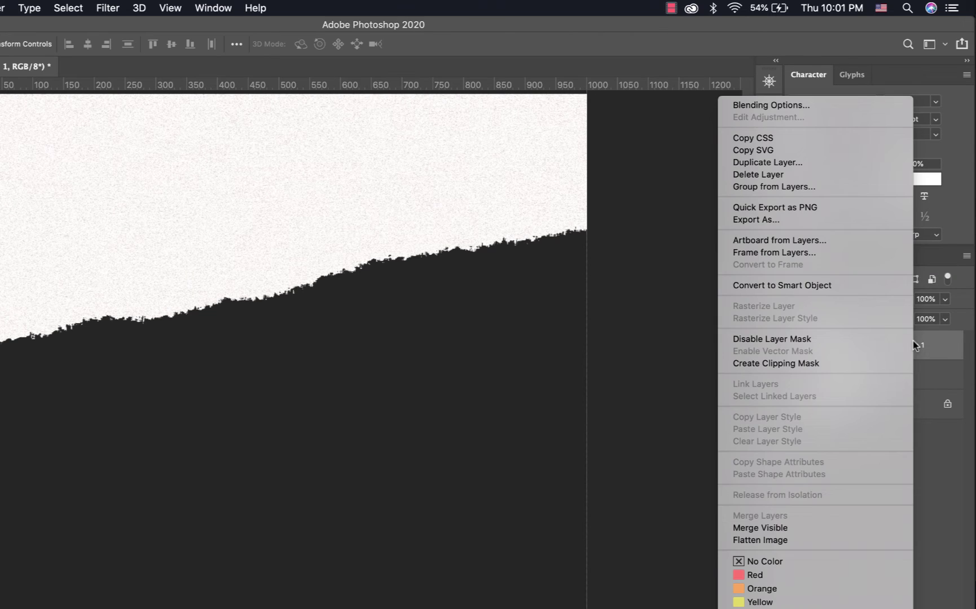
left_click(777, 106)
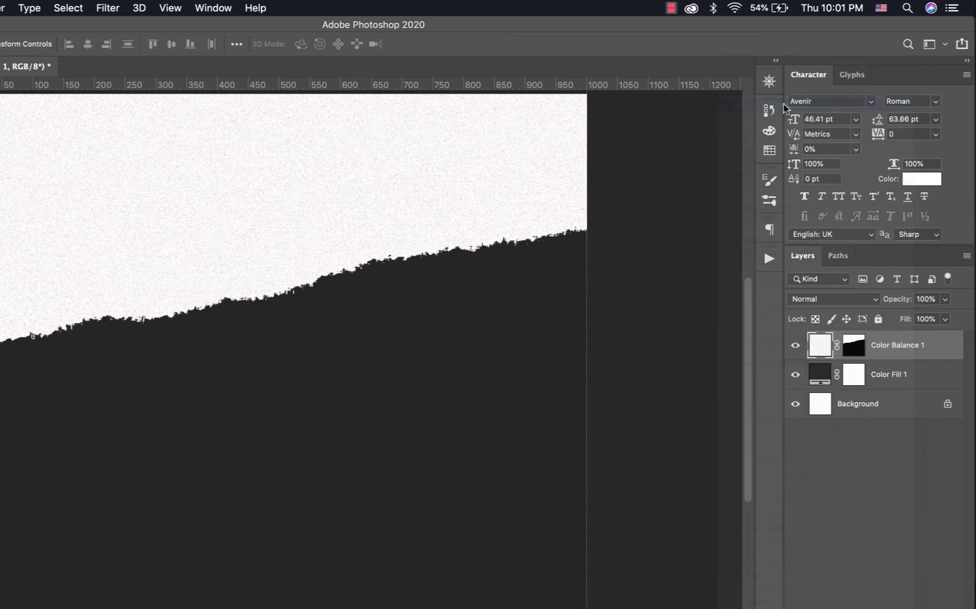
left_click(406, 455)
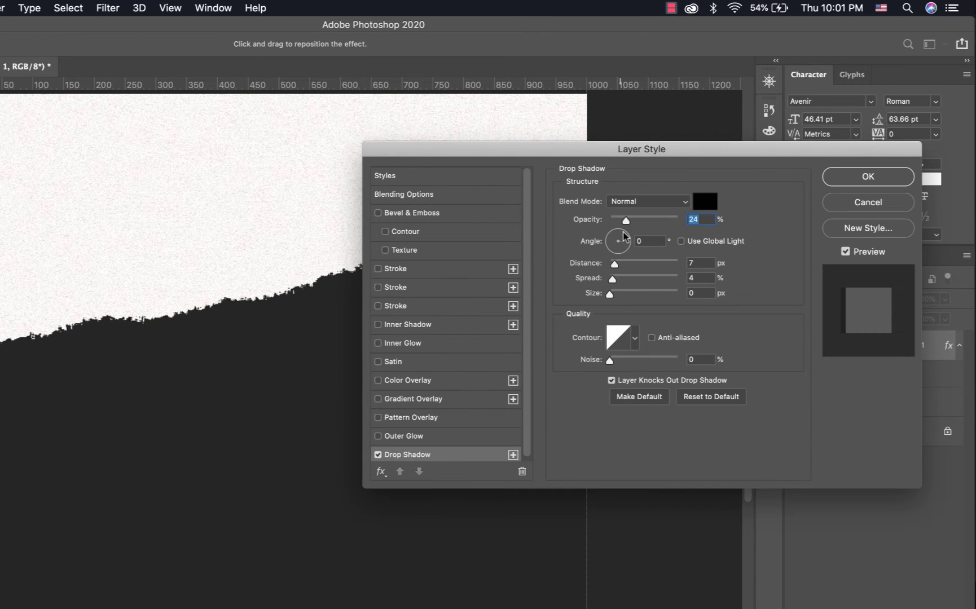
left_click_drag(630, 221, 669, 221)
left_click_drag(618, 266, 627, 241)
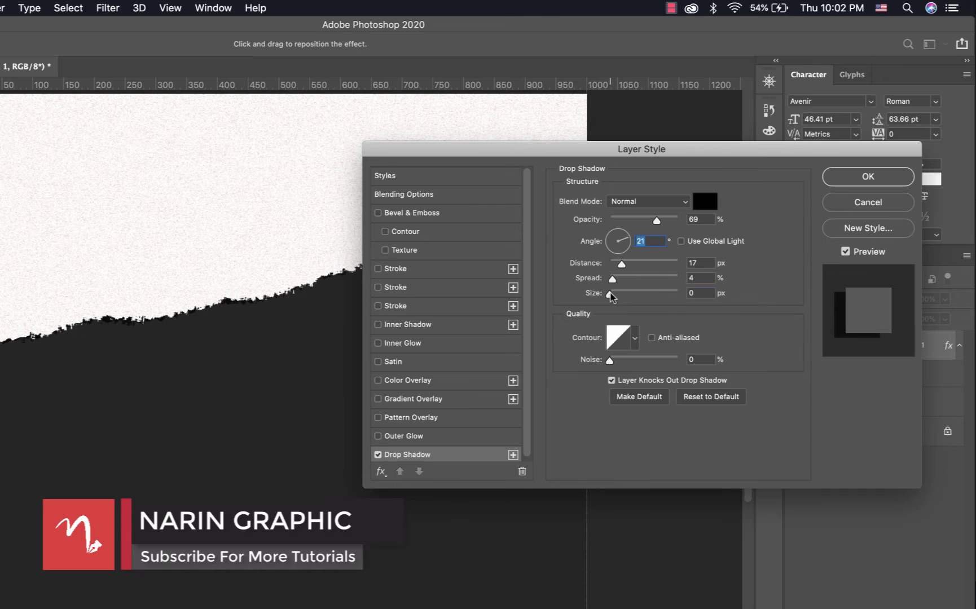
left_click_drag(610, 294, 617, 297)
left_click_drag(625, 241, 620, 267)
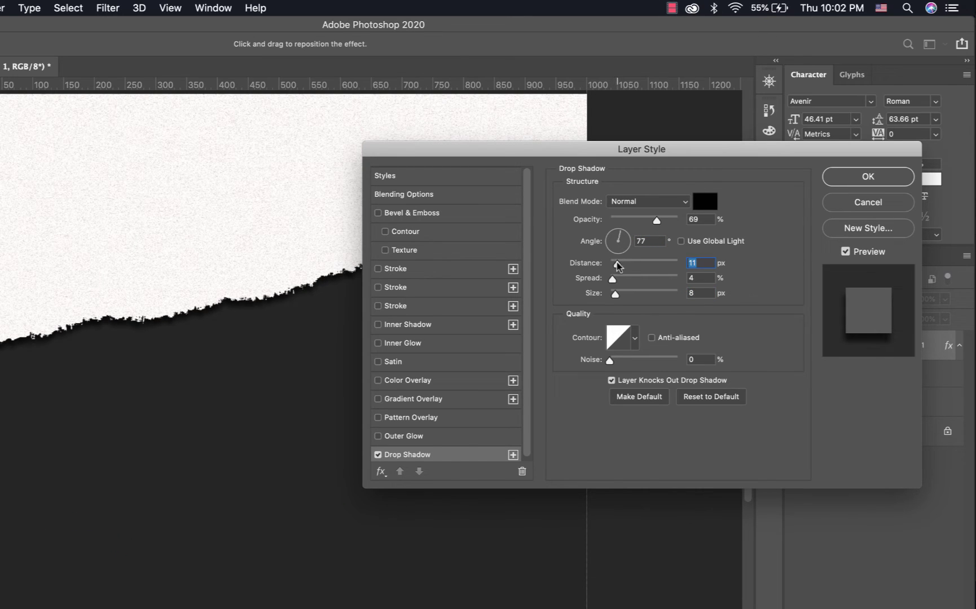
left_click(859, 179)
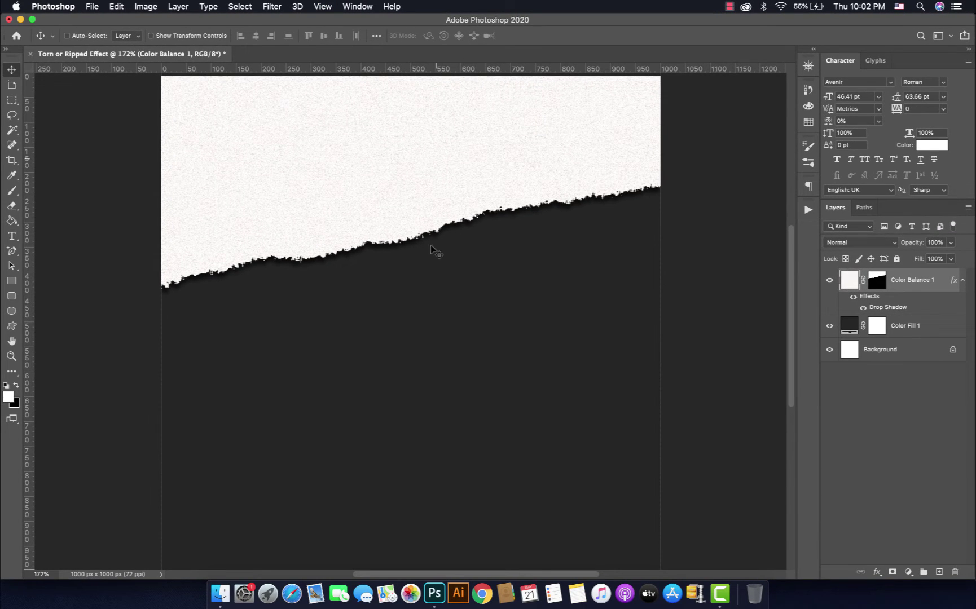
Step: Duplicate the torn paper layer together with its mask and drop shadow
scroll(432, 245, "down", 1)
scroll(432, 245, "down", 1)
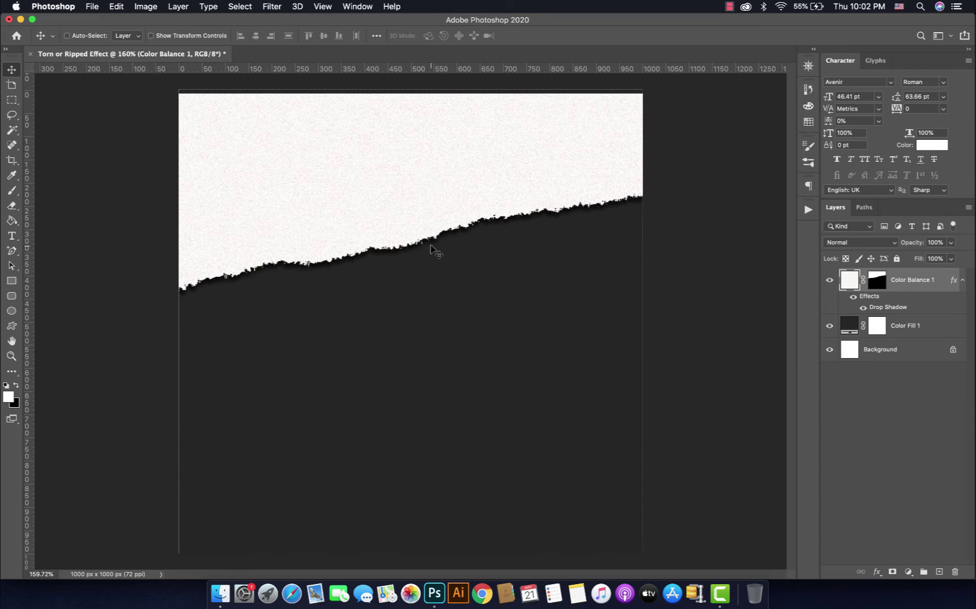
right_click(898, 282)
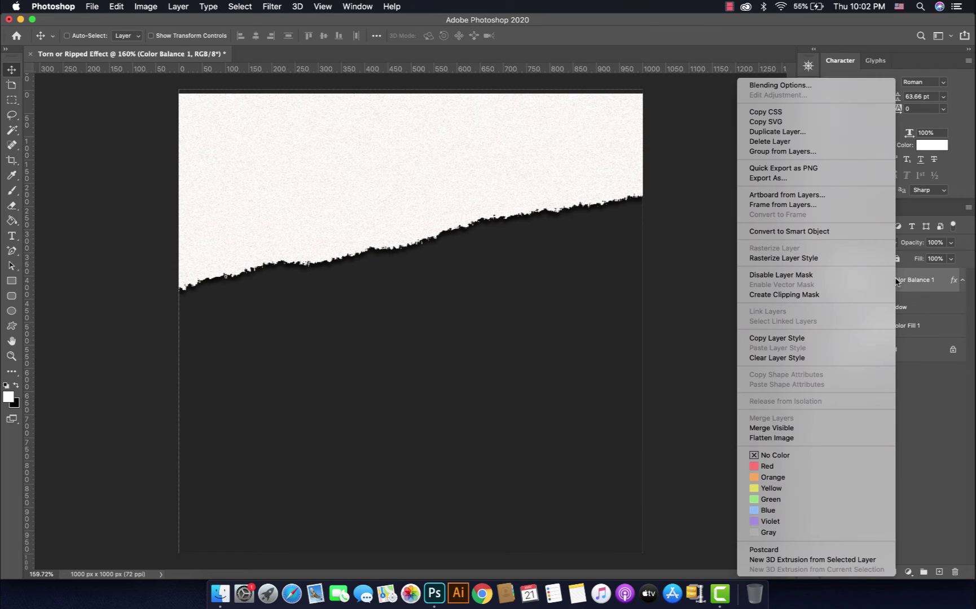
left_click(788, 133)
left_click(591, 258)
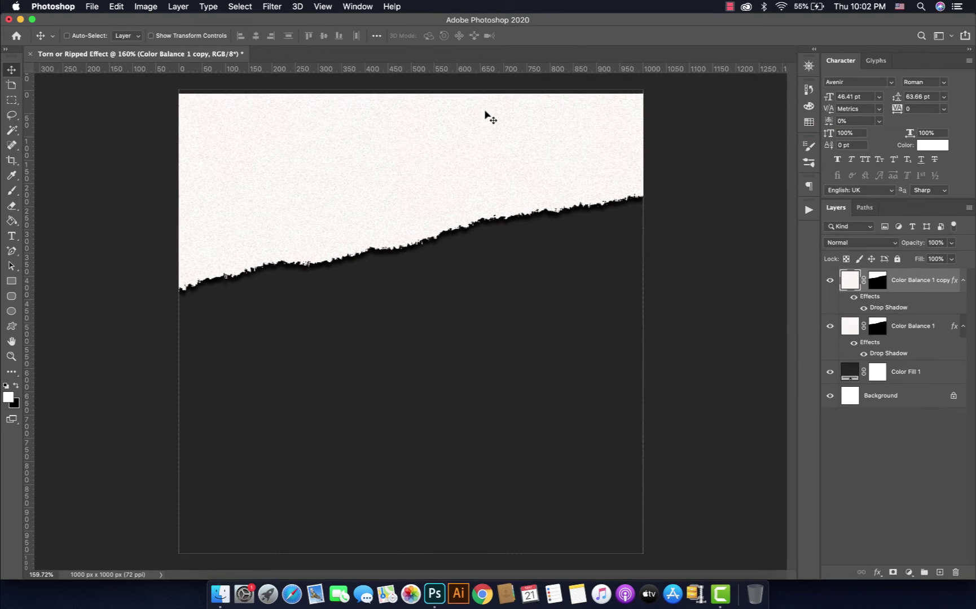
Step: Flip the duplicated paper layer vertically and horizontally so its torn edge faces the original across a dark diagonal gap
left_click(116, 7)
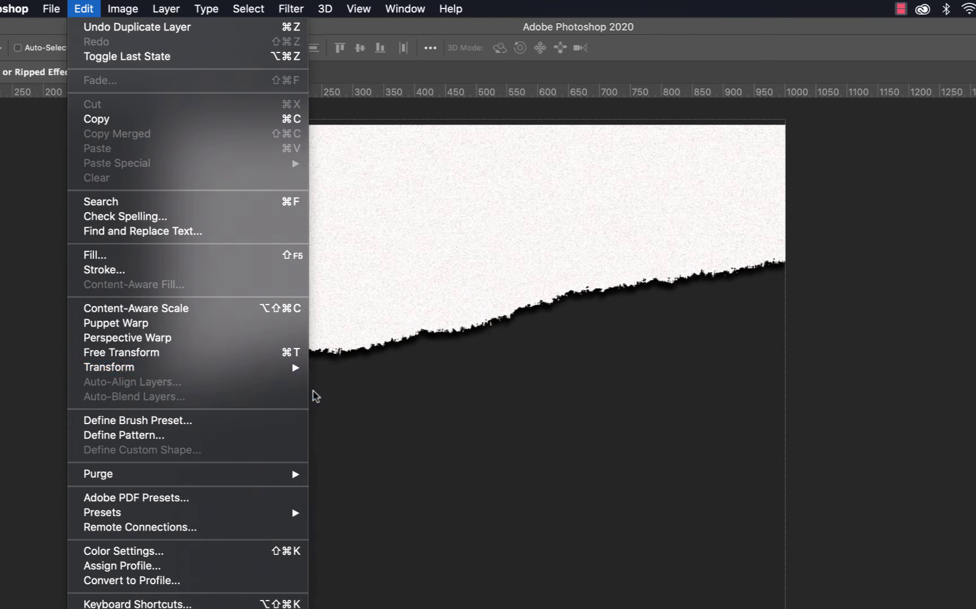
mouse_move(200, 373)
left_click(201, 352)
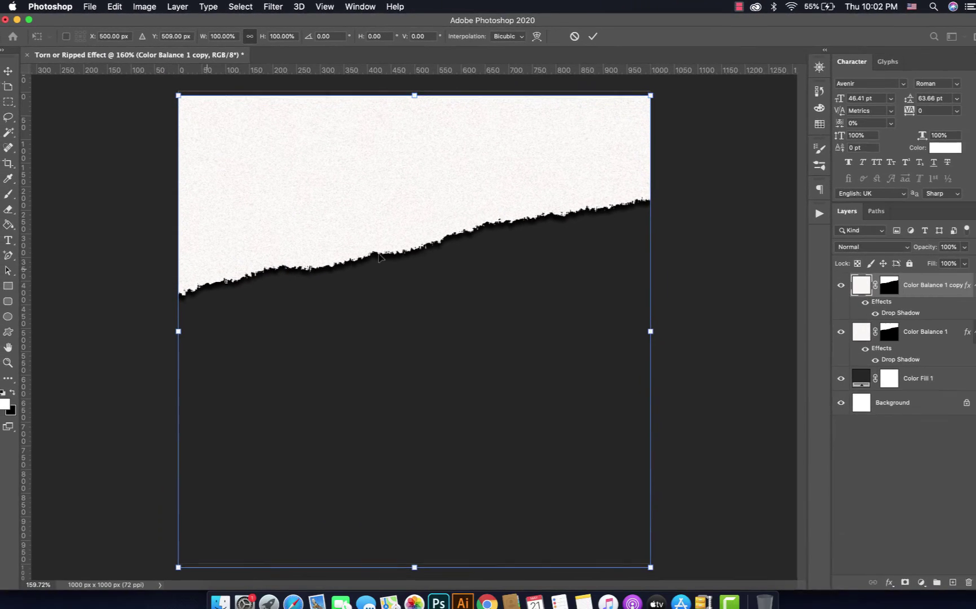
right_click(419, 217)
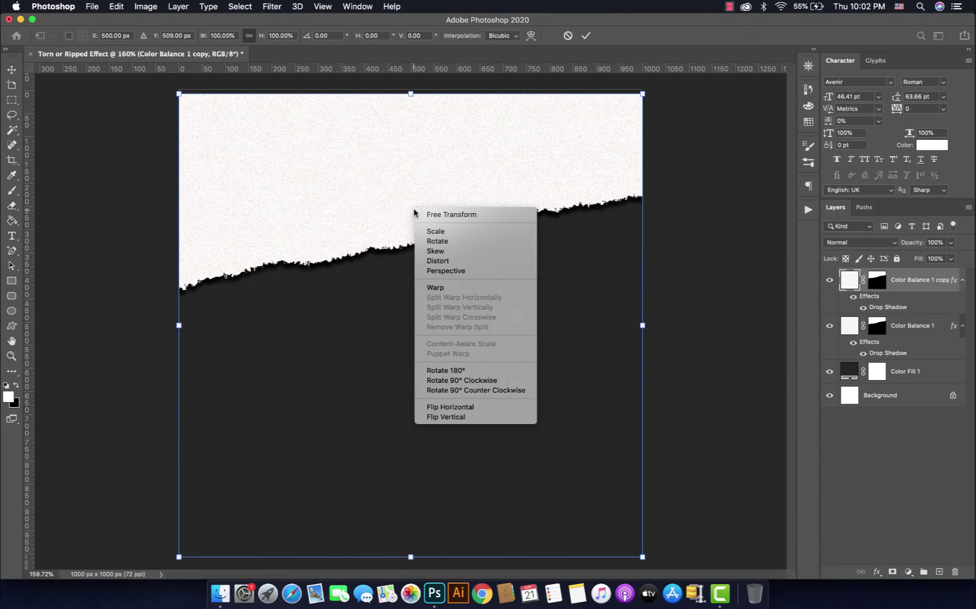
left_click(449, 418)
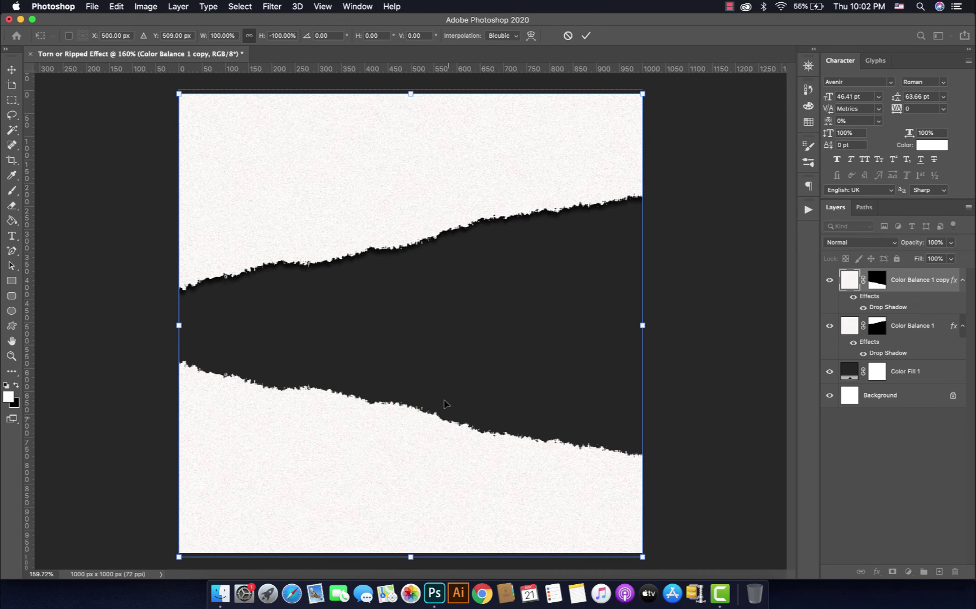
right_click(418, 468)
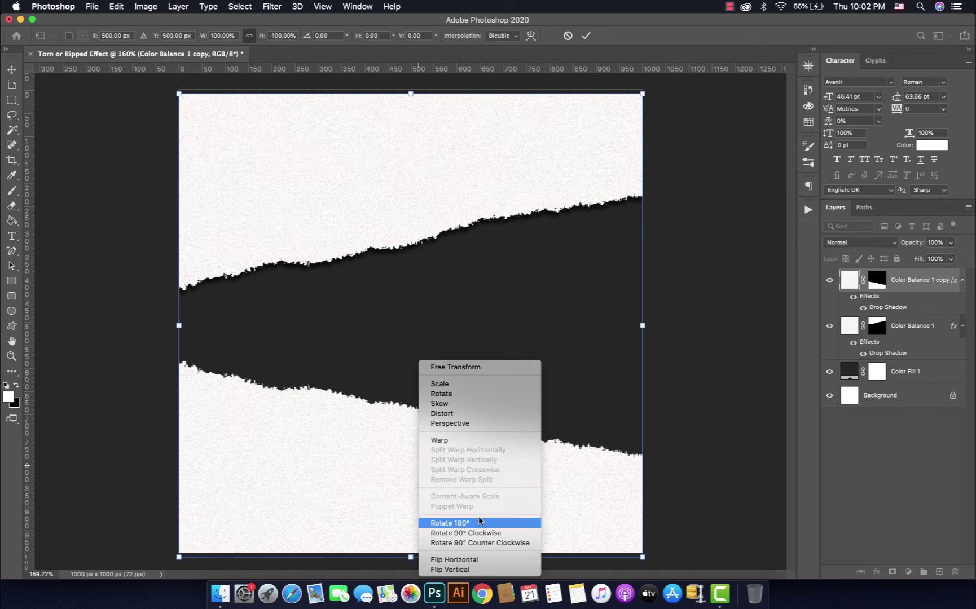
left_click(467, 558)
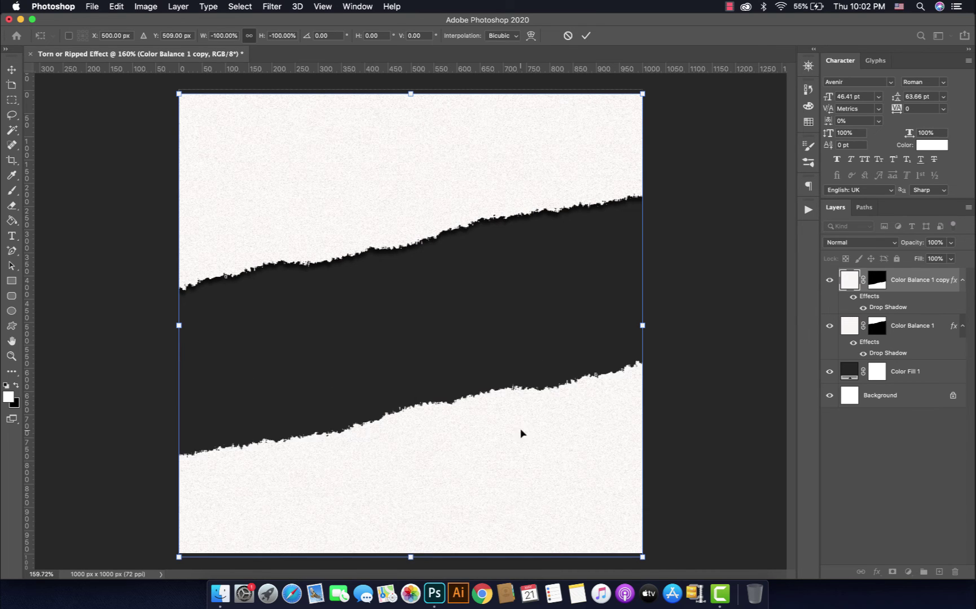
left_click(585, 35)
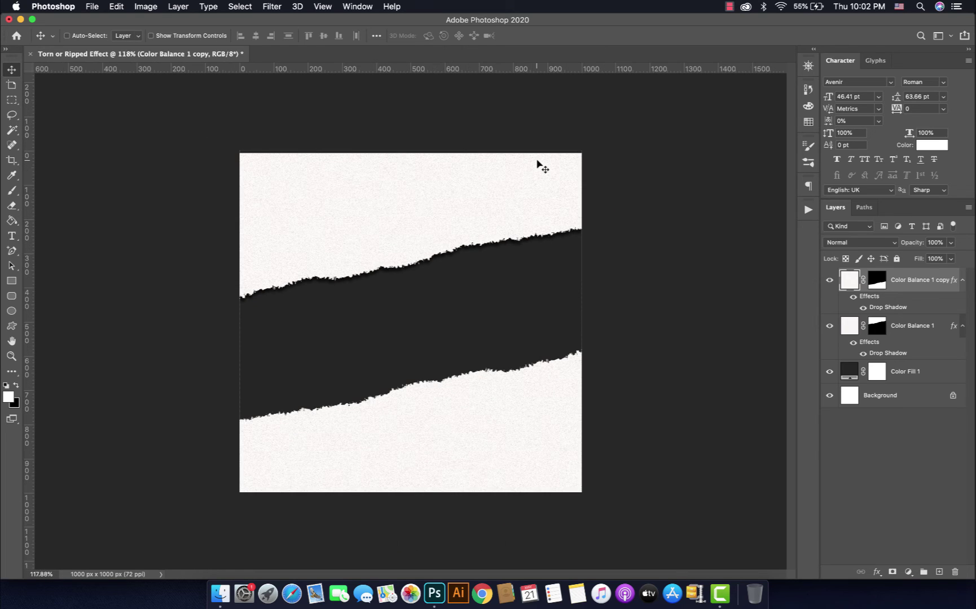
key("super+0")
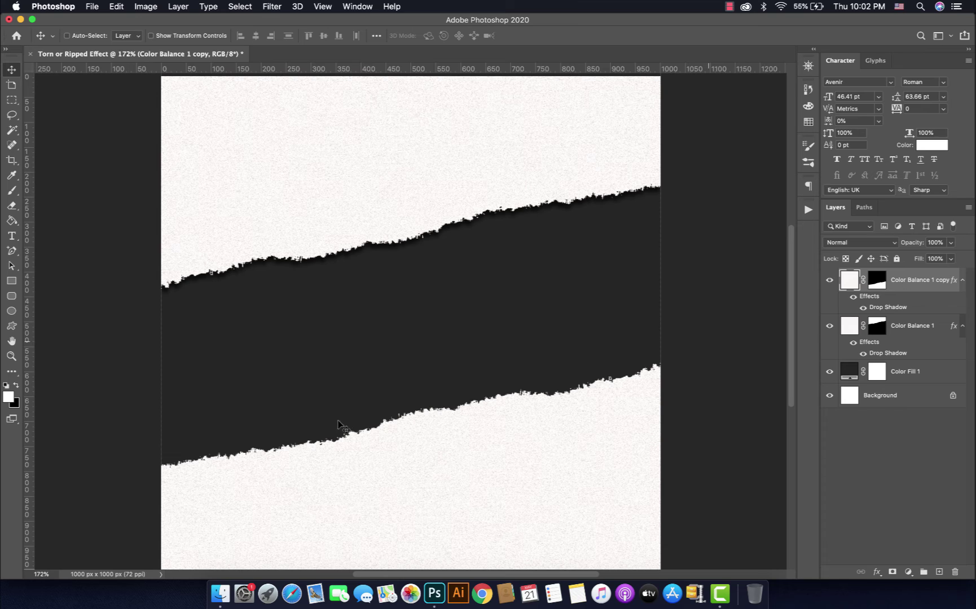
Step: Add the white text "Torn or Ripped Effect" in Spantaran Regular over the dark gap between the two papers
scroll(345, 413, "down", 1)
scroll(345, 411, "down", 3)
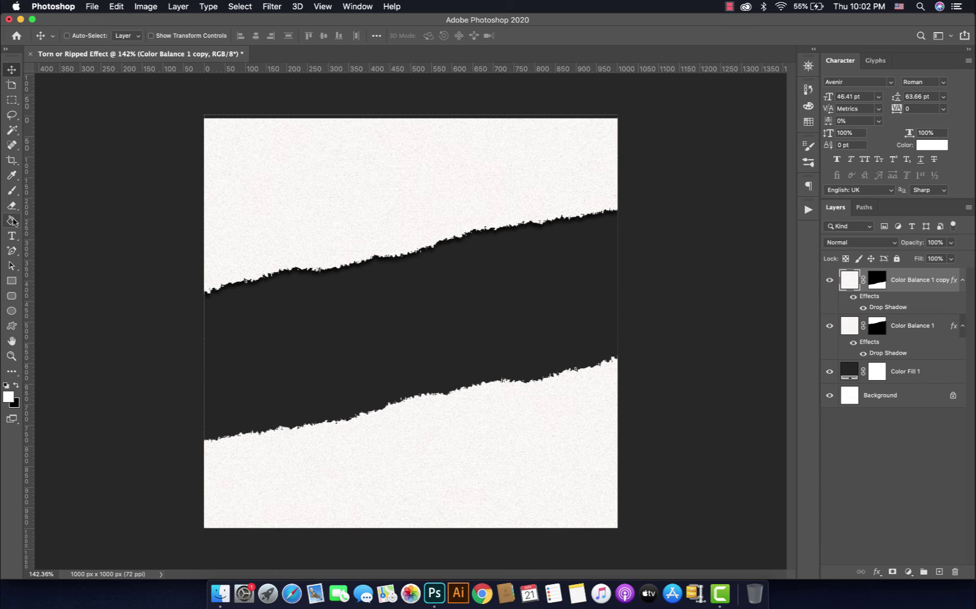
left_click(12, 237)
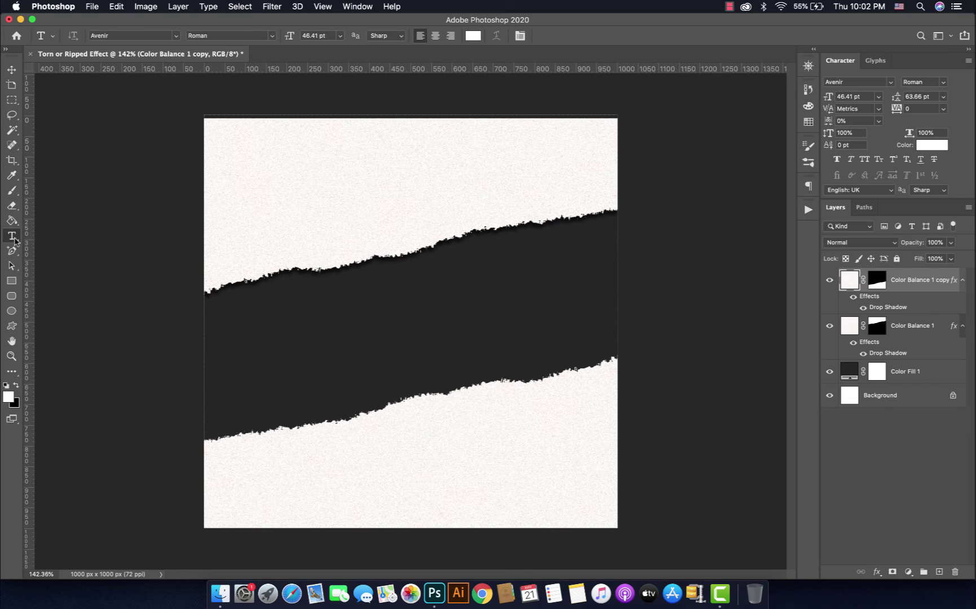
left_click(177, 37)
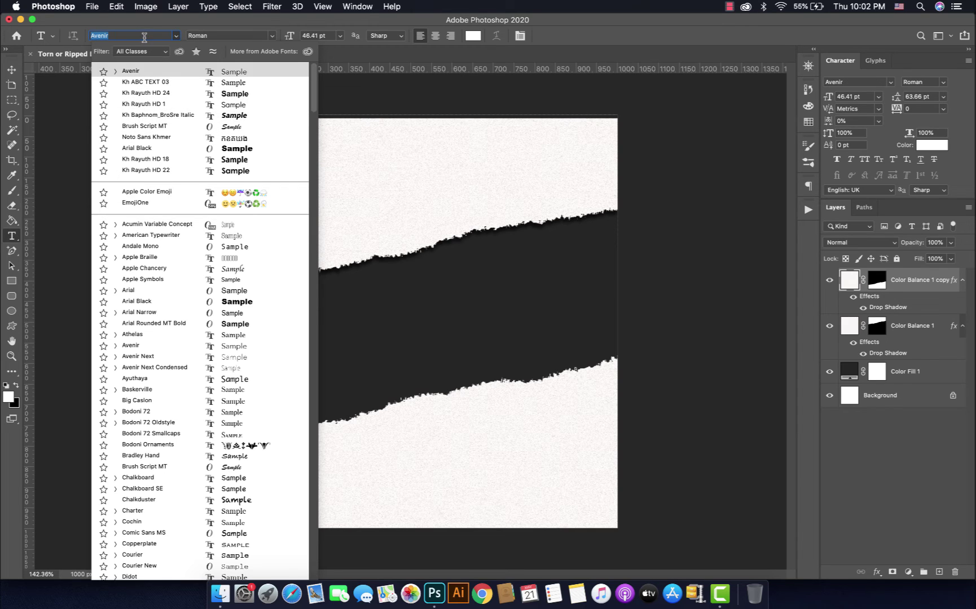
type("sp")
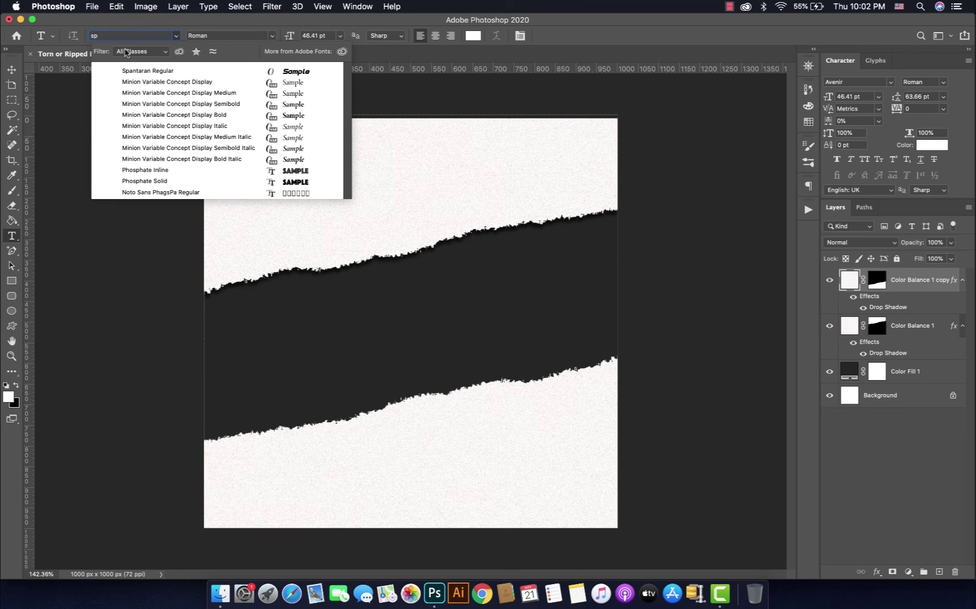
left_click(294, 71)
left_click(310, 359)
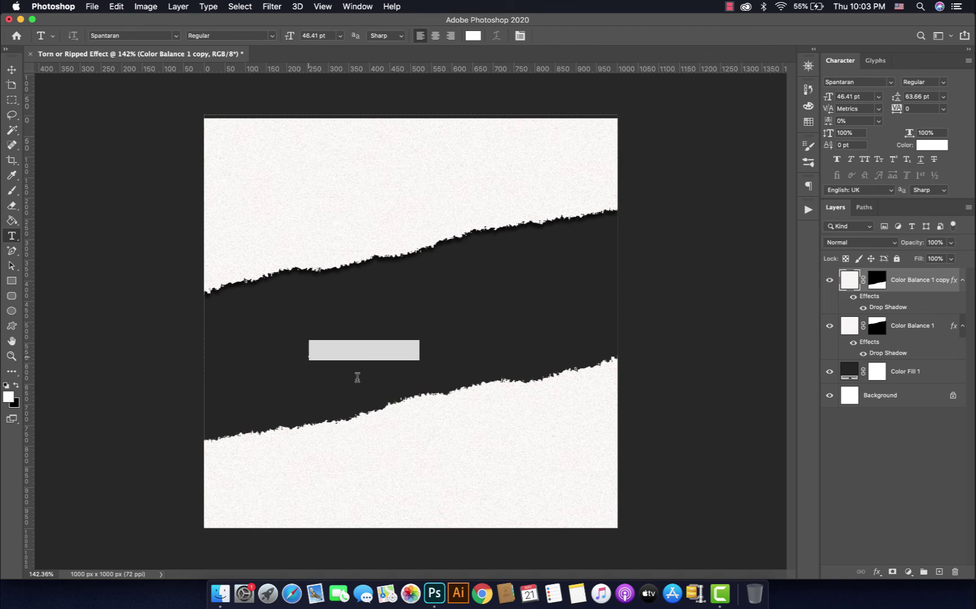
type("To")
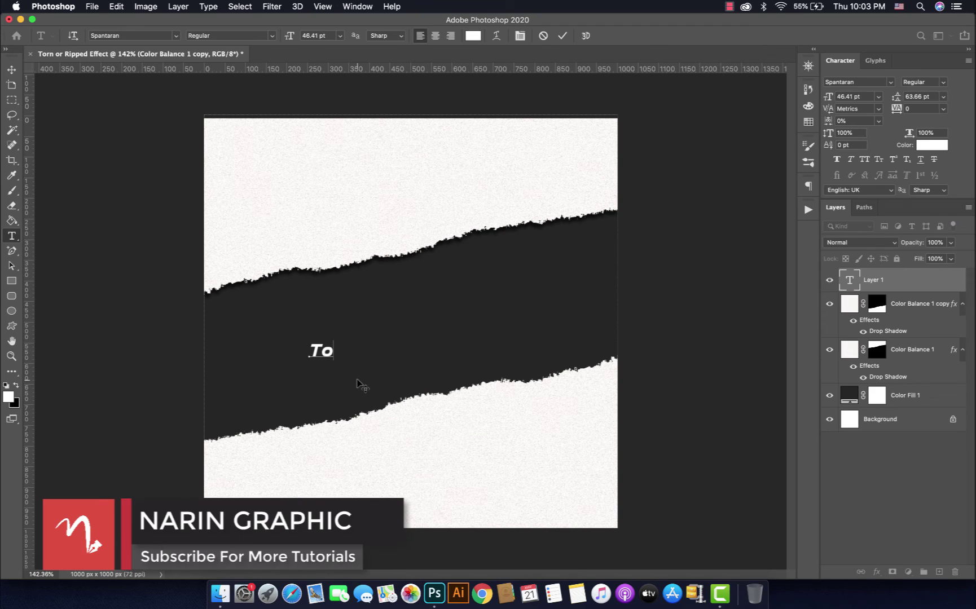
type("rn or Ripped")
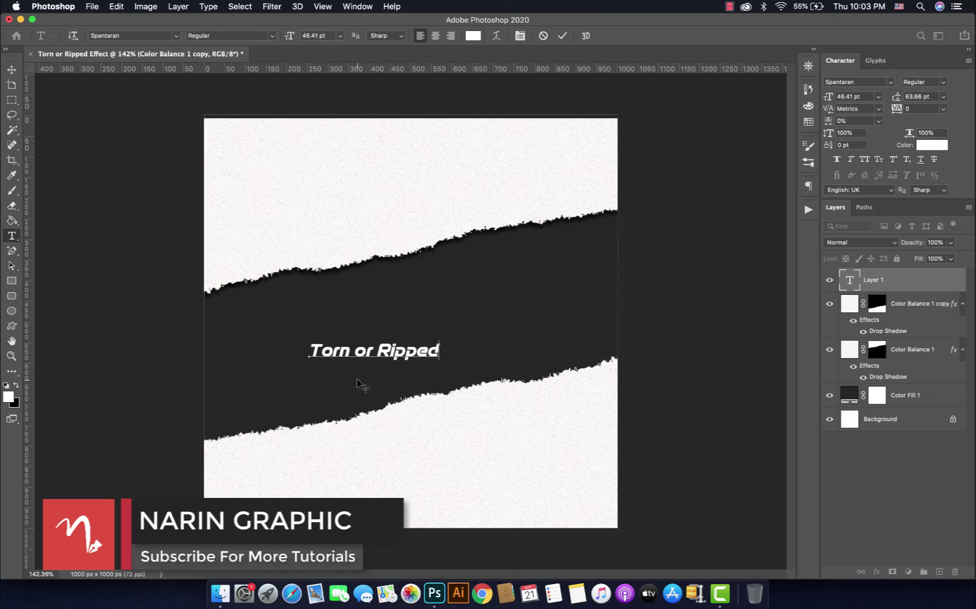
type(" Effe")
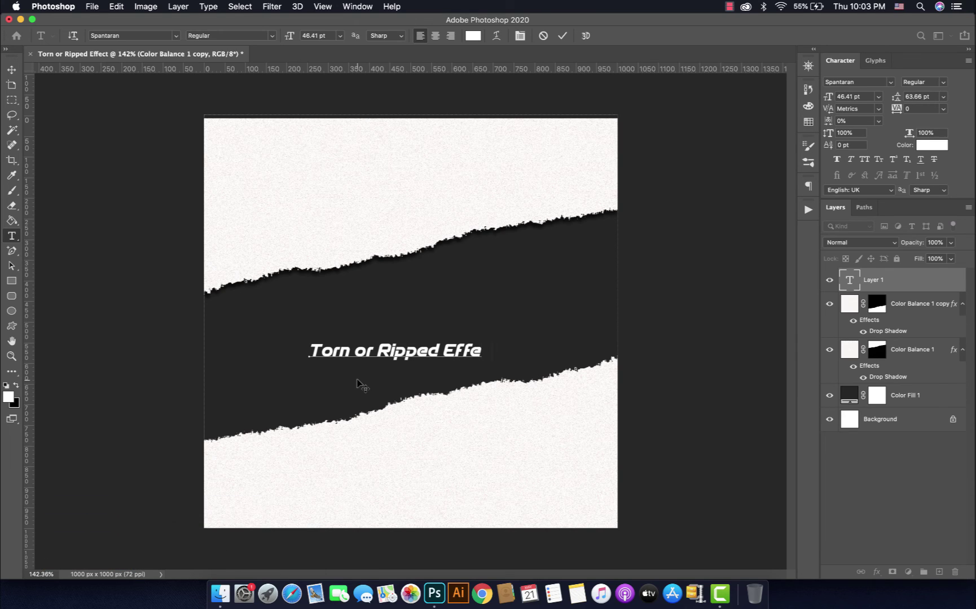
type("ct")
left_click(12, 70)
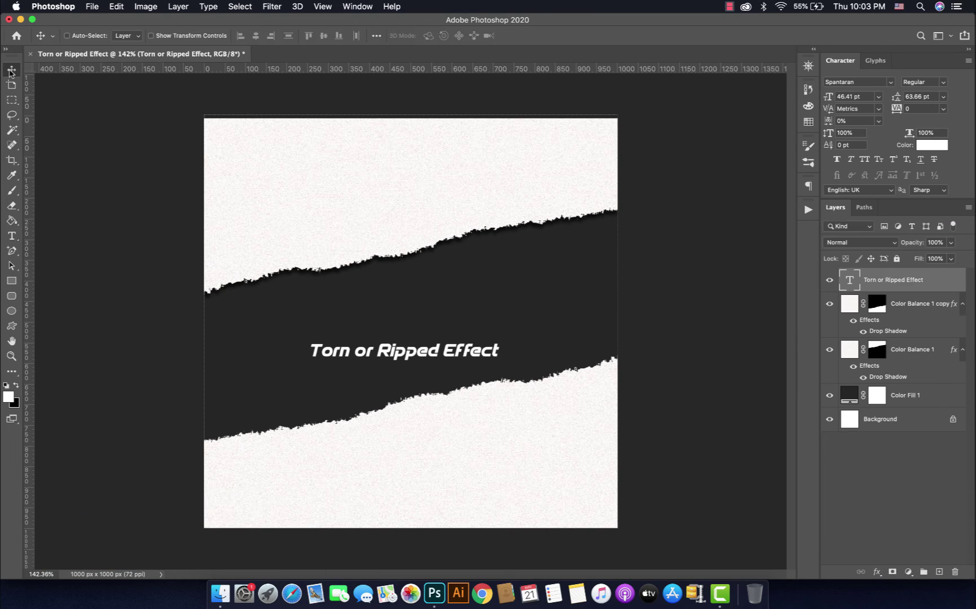
Step: Enlarge the title text to 87.41 pt and center it in the dark gap between the torn edges
left_click_drag(460, 356, 462, 341)
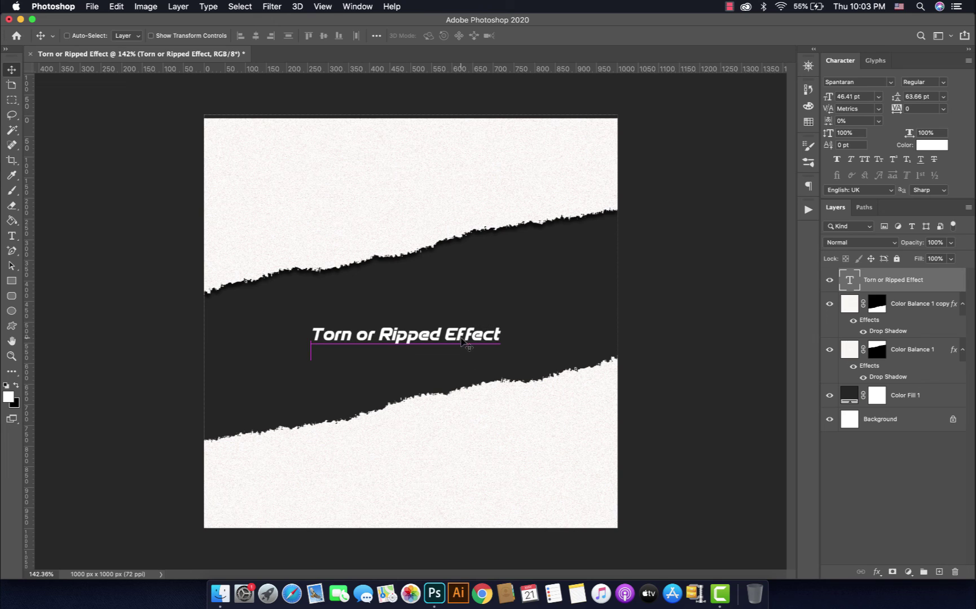
left_click_drag(830, 100, 860, 96)
left_click_drag(540, 331, 477, 337)
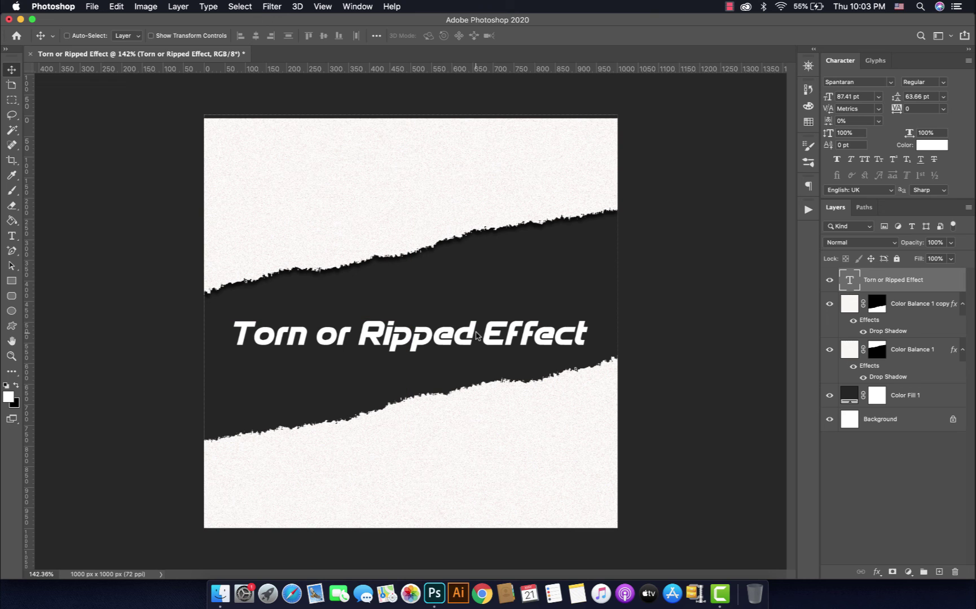
key("super+equal")
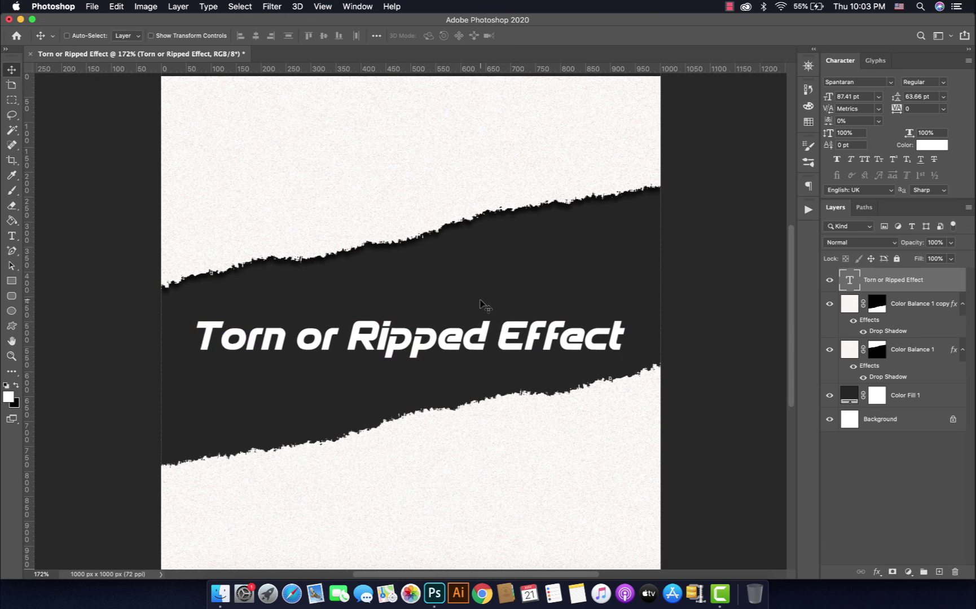